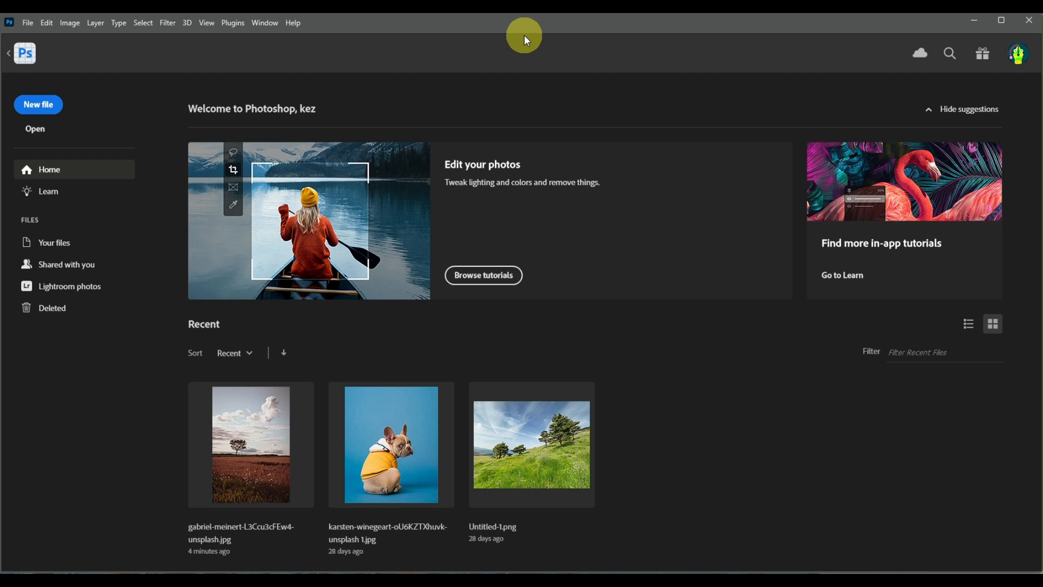
- Open the field-and-tree JPG whose file name ends in L3Ccu3cFEw4-unsplash from the Downloads folder
left_click(53, 130)
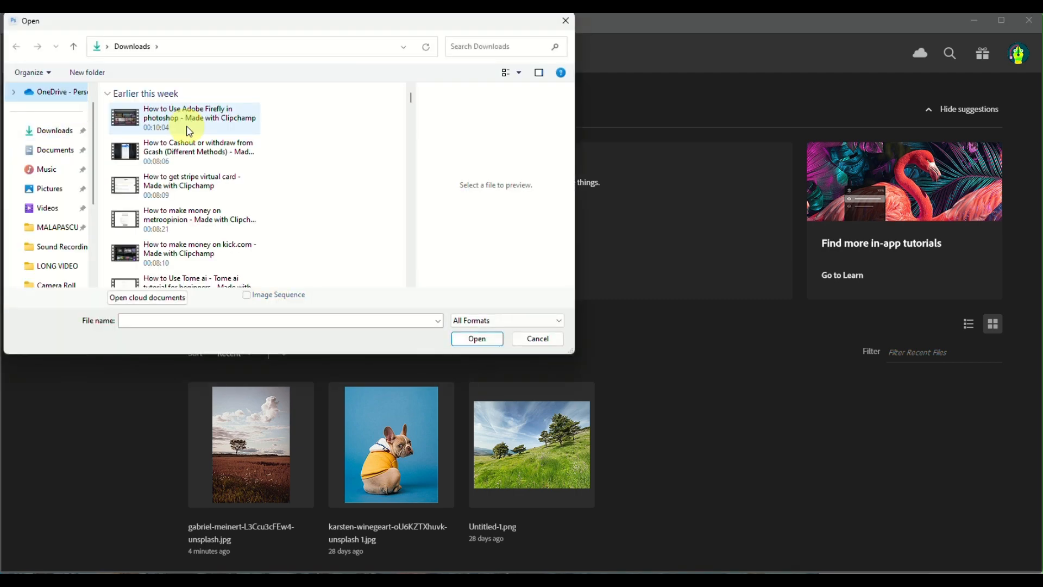
scroll(189, 130, "down", 6)
scroll(189, 131, "up", 3)
scroll(189, 131, "down", 2)
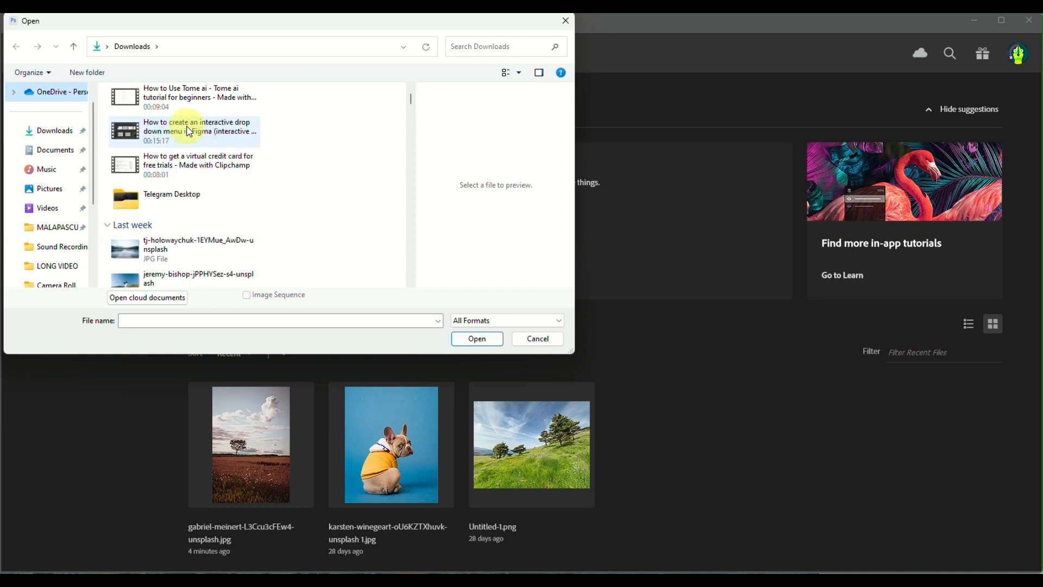
scroll(189, 130, "up", 3)
scroll(189, 132, "down", 3)
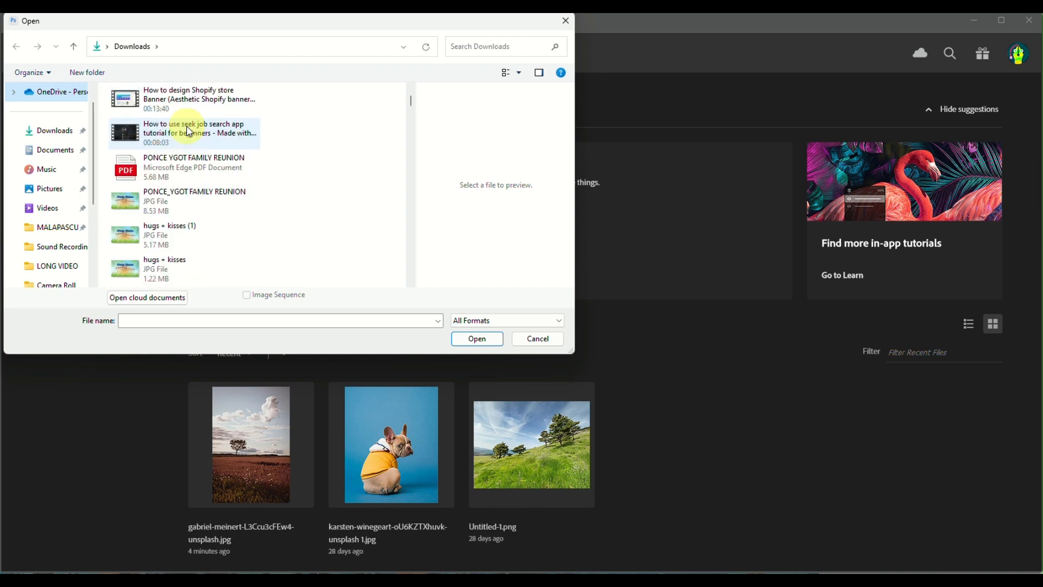
scroll(189, 131, "up", 3)
scroll(189, 131, "down", 2)
scroll(189, 131, "up", 5)
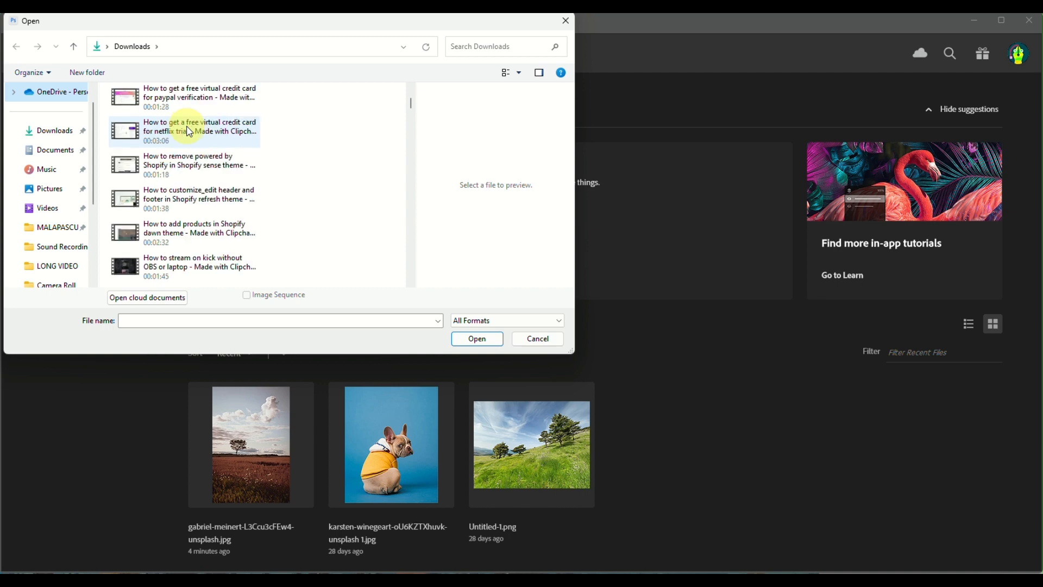
scroll(189, 132, "up", 3)
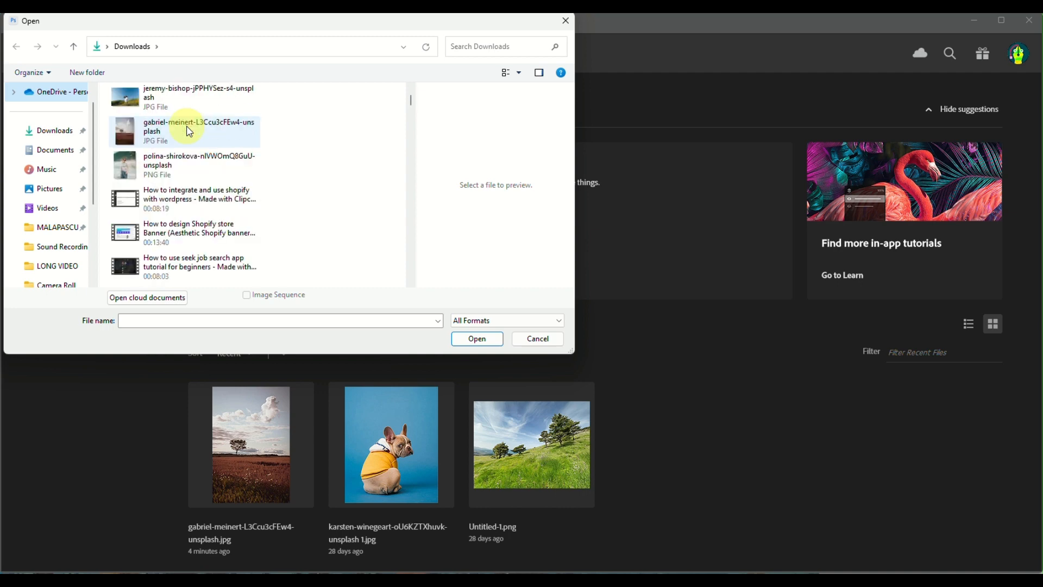
left_click(189, 132)
left_click(478, 338)
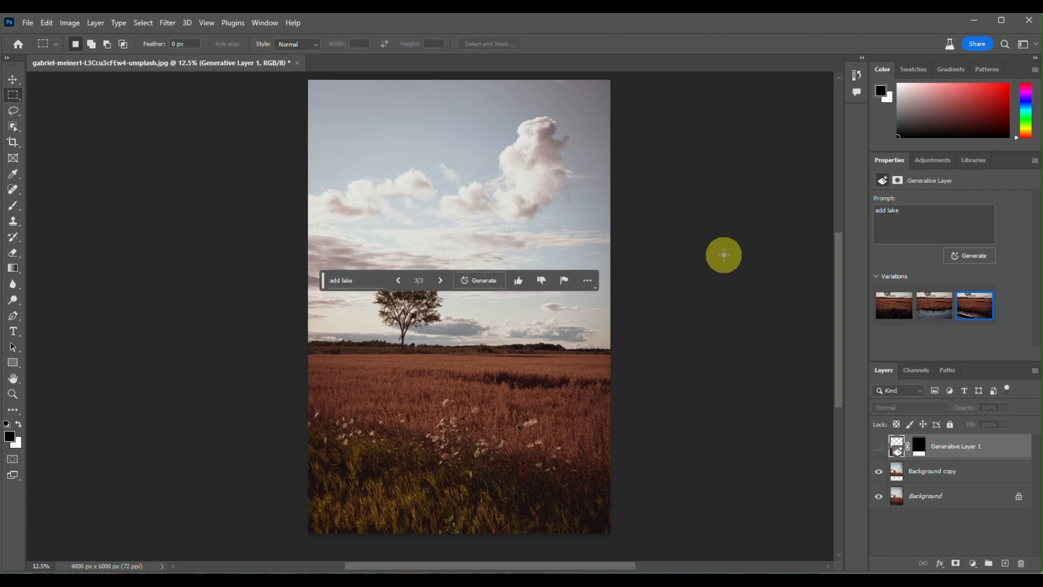
- Duplicate the Background layer with its default name and hide the original Background layer
scroll(687, 330, "right", 1)
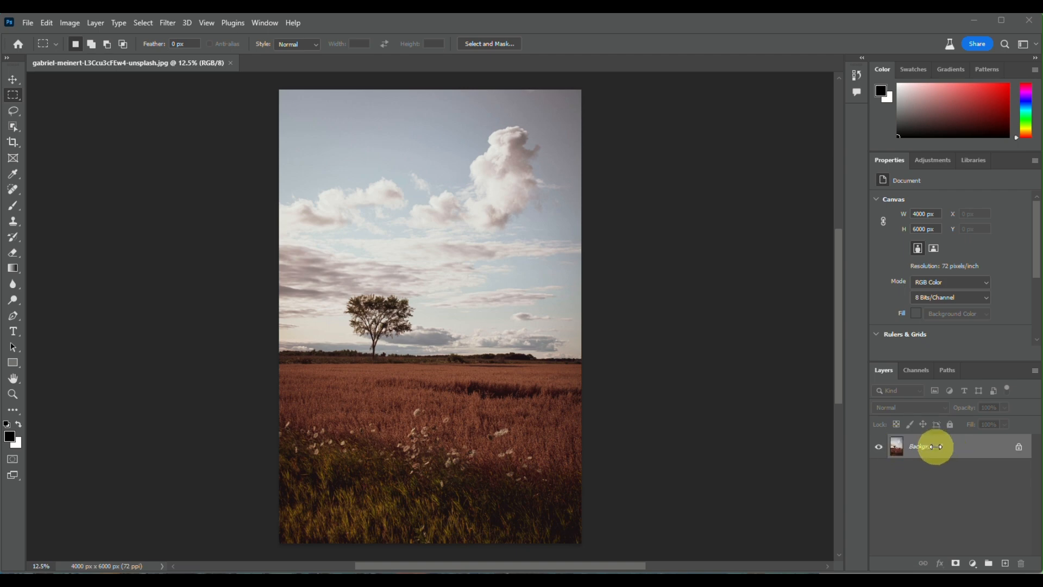
left_click(934, 449)
right_click(936, 449)
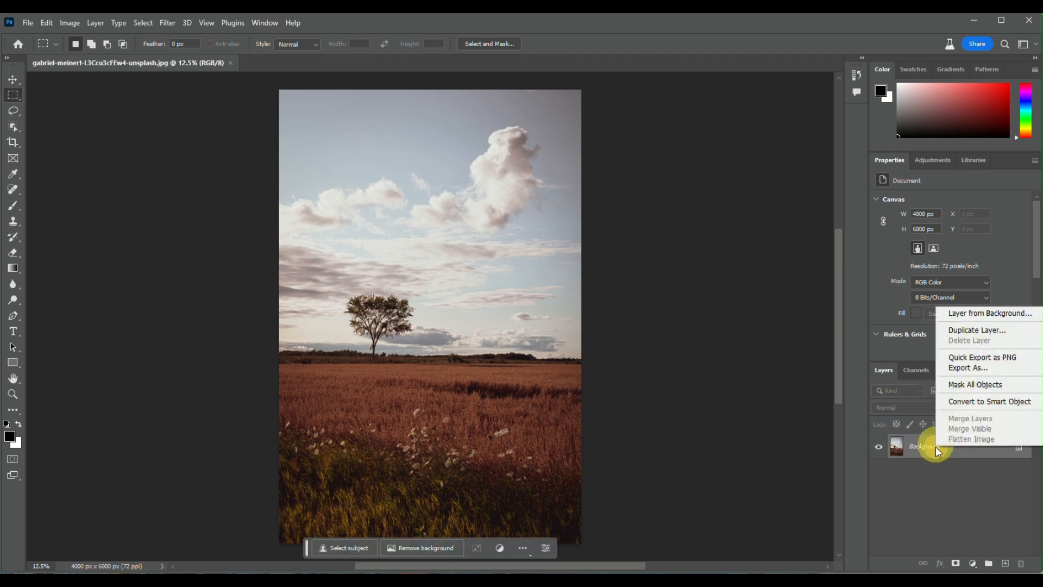
left_click(987, 330)
key("Return")
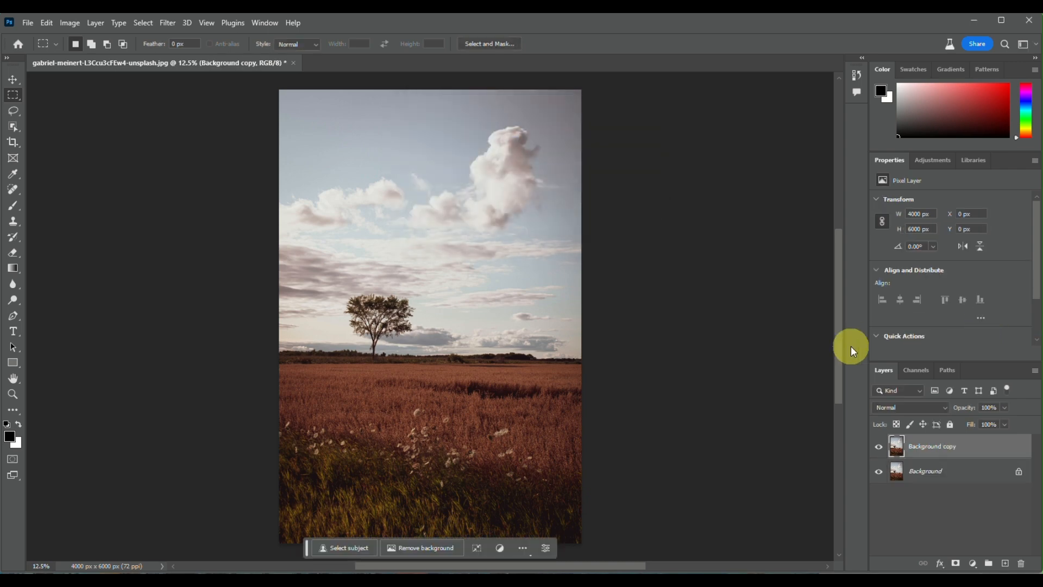
left_click(877, 468)
- Marquee-select a full-width strip about 1512 px high along the photo's lower edge and delete it from the Background copy
scroll(391, 359, "down", 2)
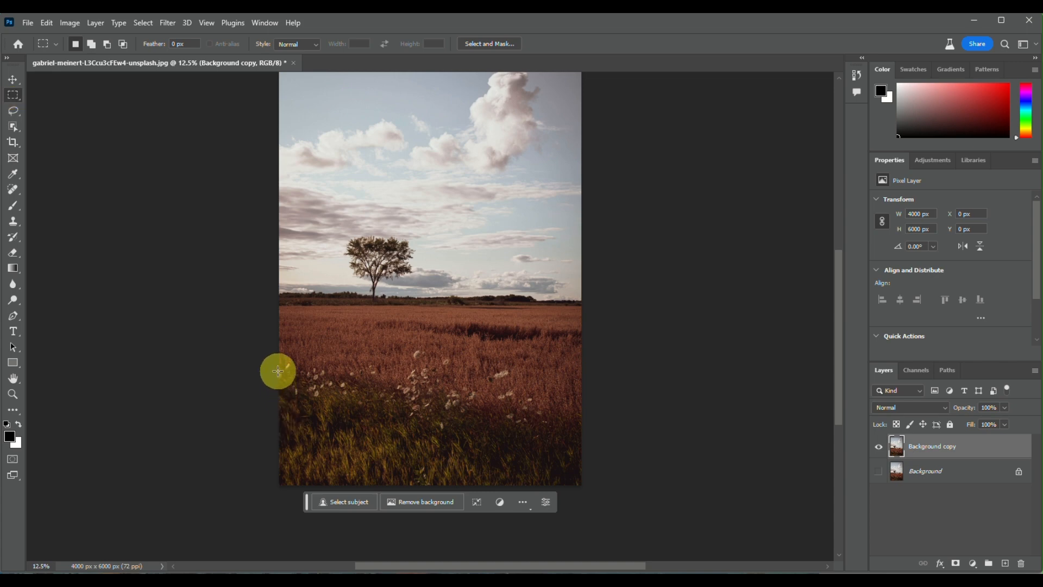
left_click_drag(278, 370, 585, 516)
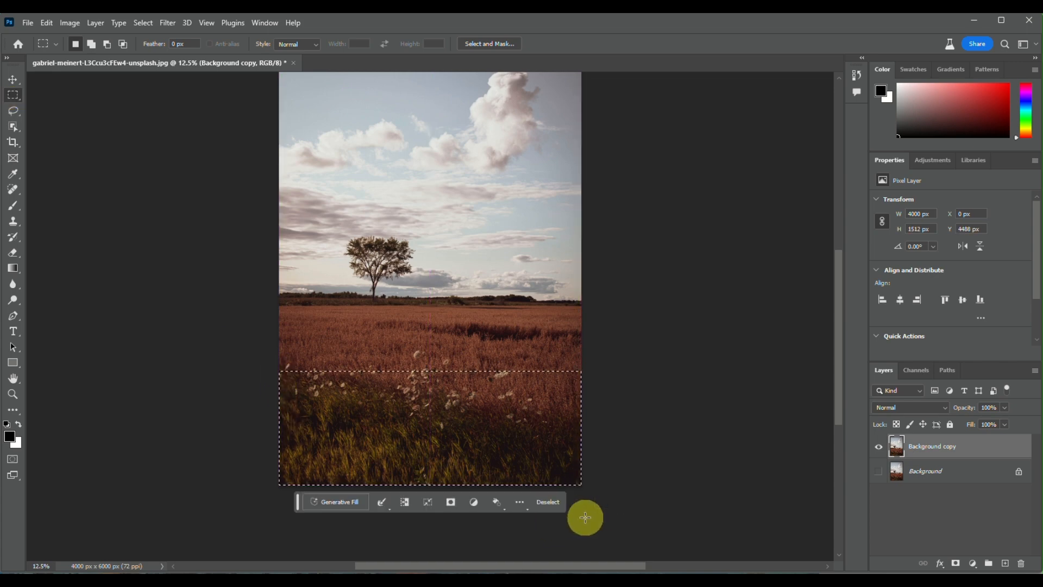
key("Delete")
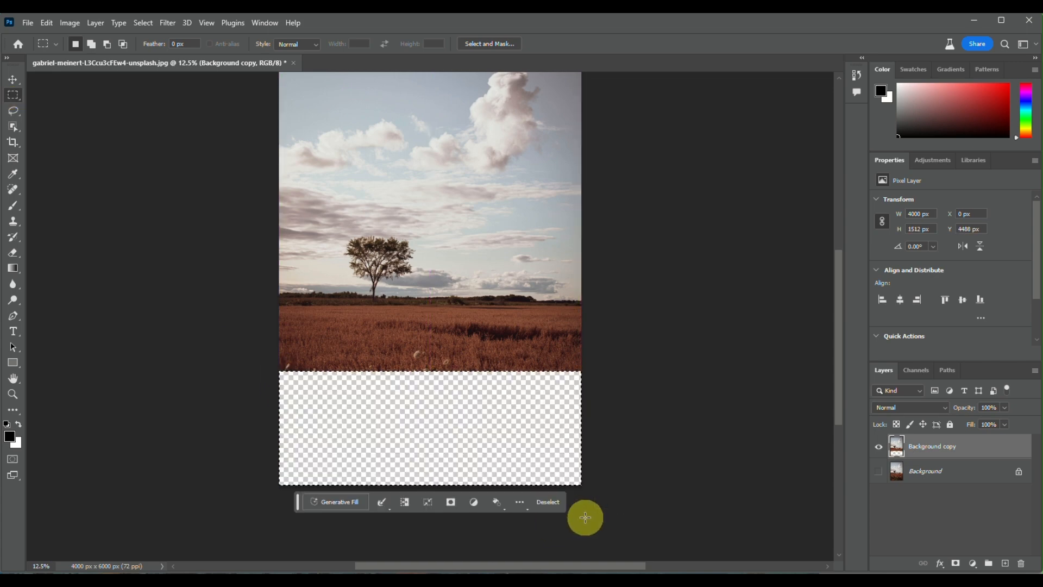
- Run Generative Fill on the selected empty strip with the prompt "add lake"
left_click(331, 499)
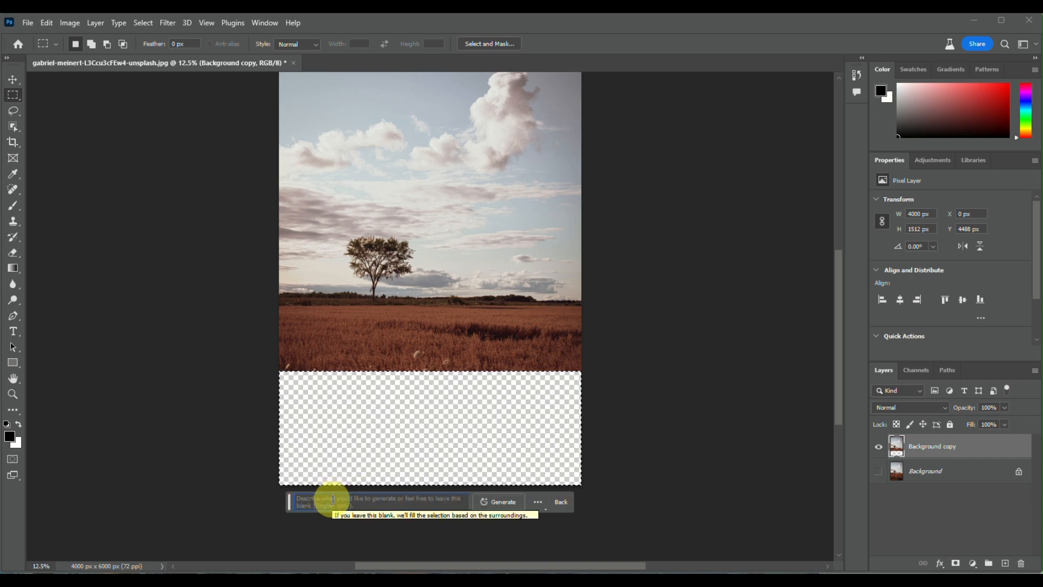
type("add ")
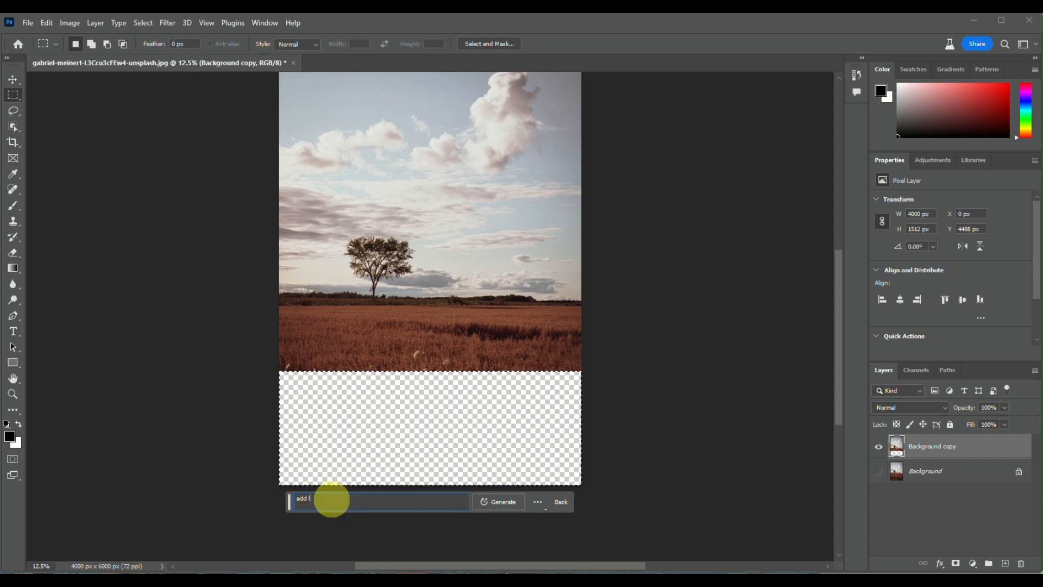
type("lake")
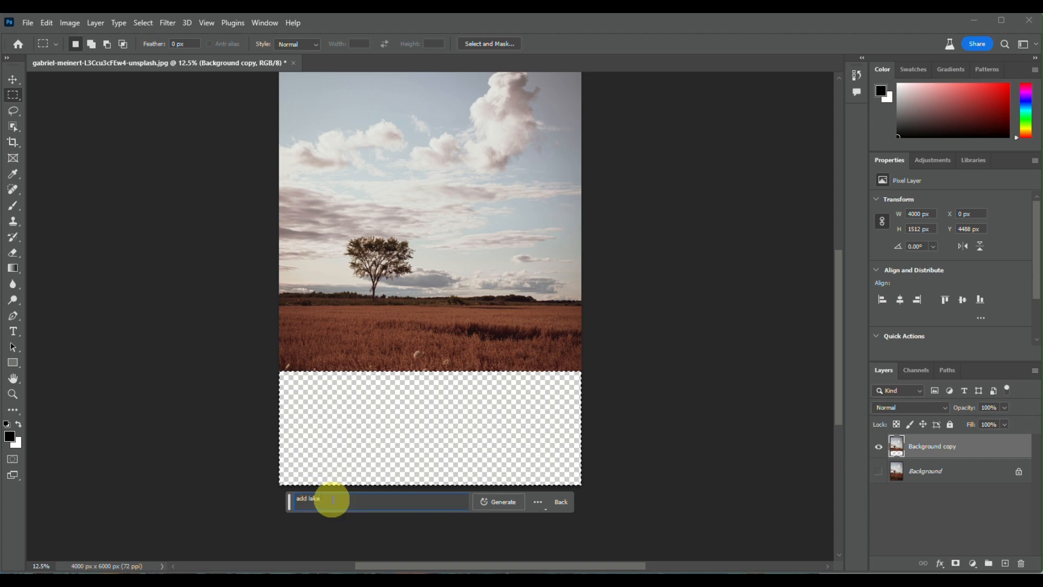
key("Return")
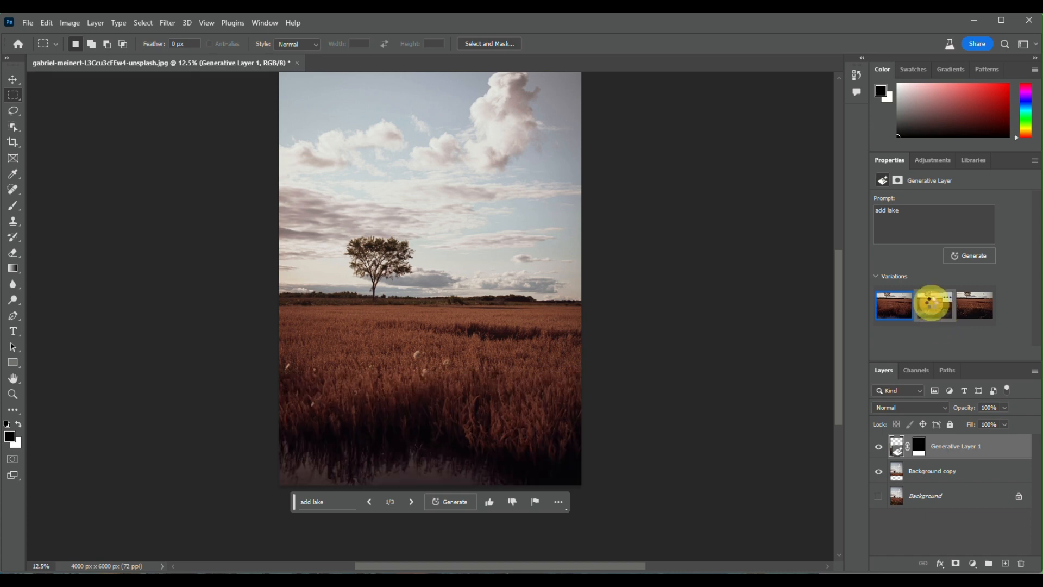
- Compare the three generated lake variations on the canvas, returning to the first one
left_click(932, 306)
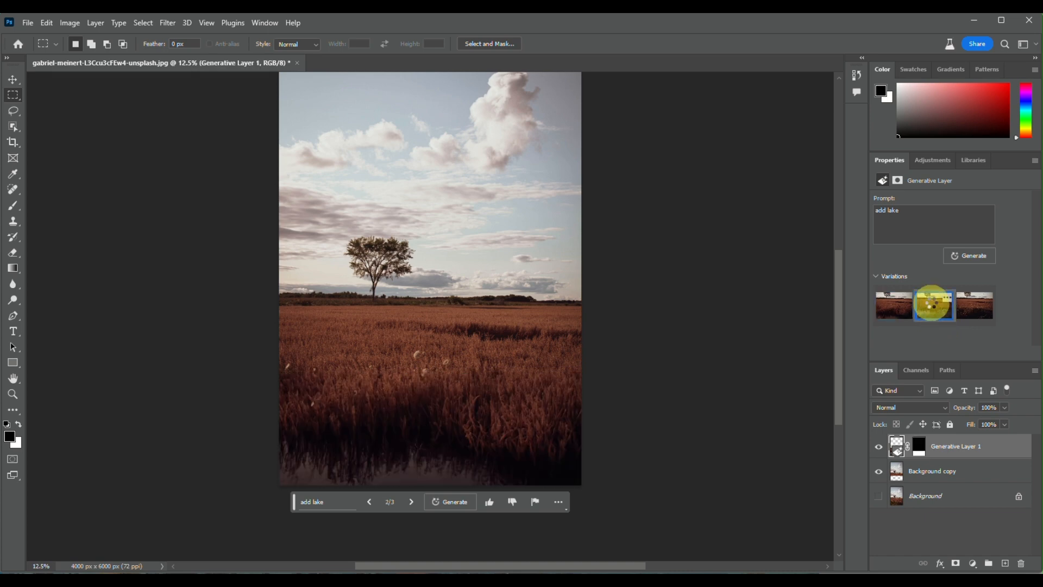
left_click(982, 304)
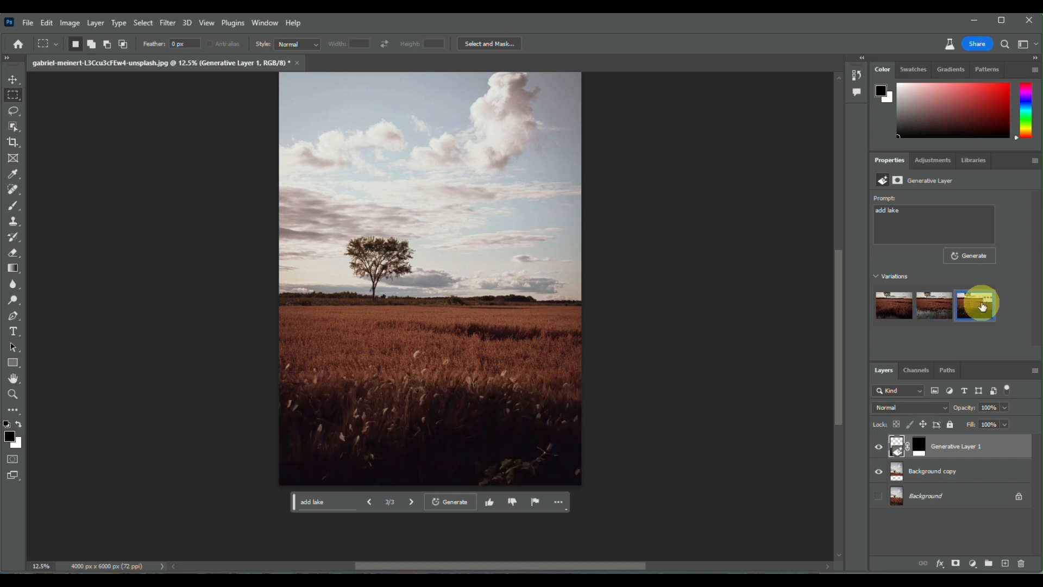
left_click(895, 309)
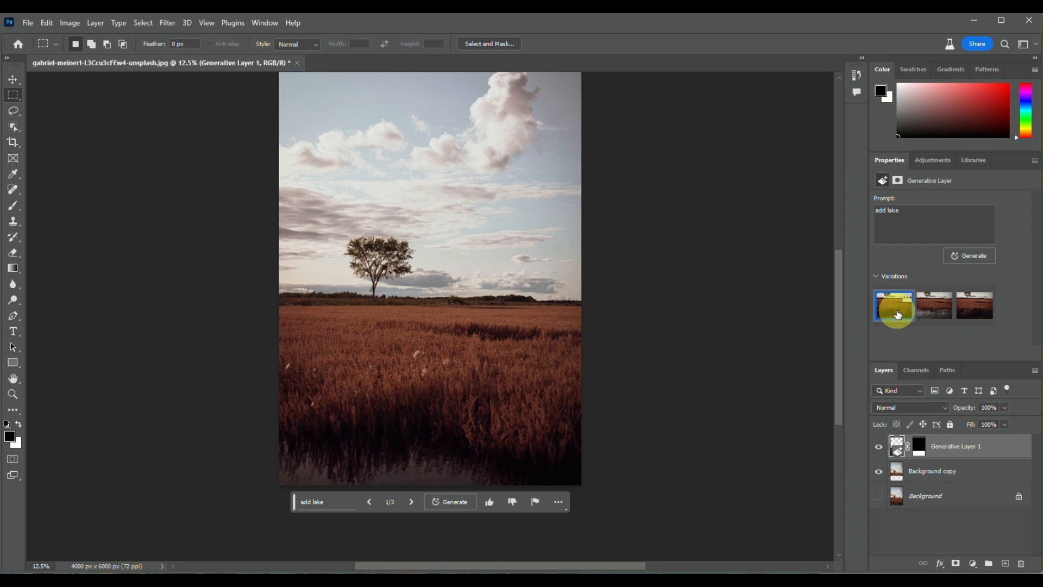
left_click(927, 309)
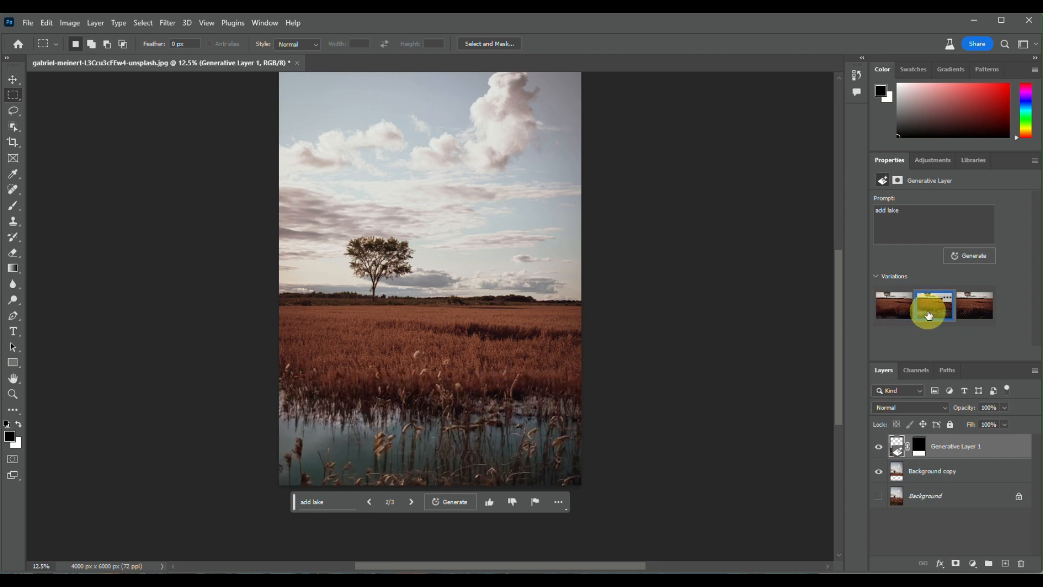
left_click(898, 318)
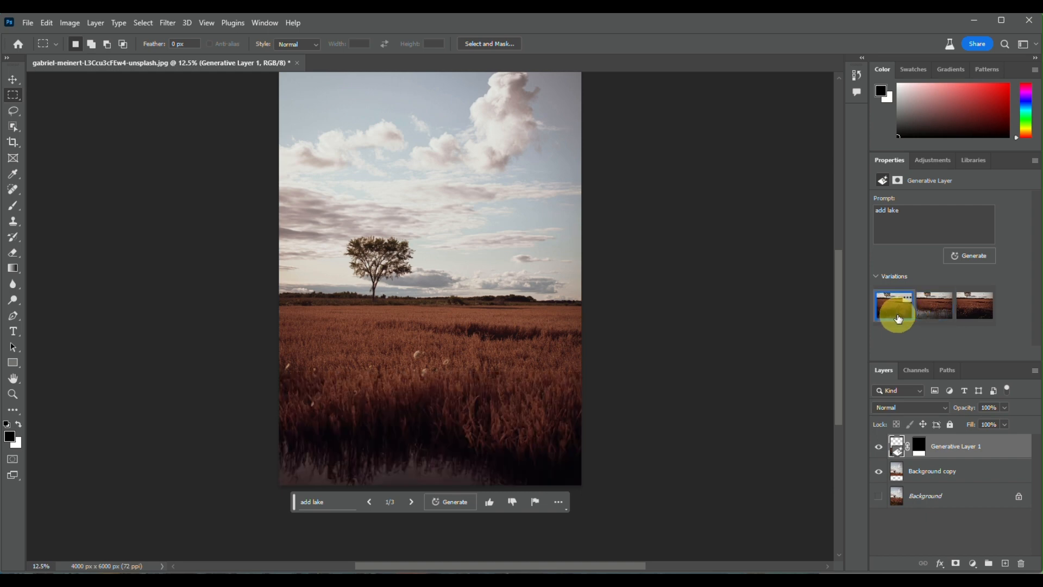
- Generate another set of "add lake" variations and choose the third variation
left_click(451, 501)
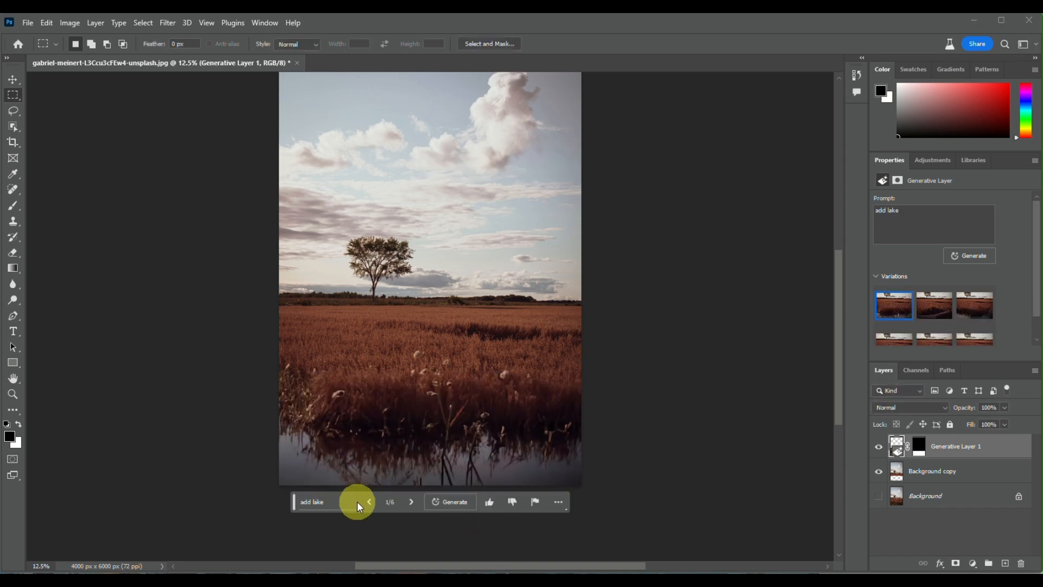
left_click(412, 502)
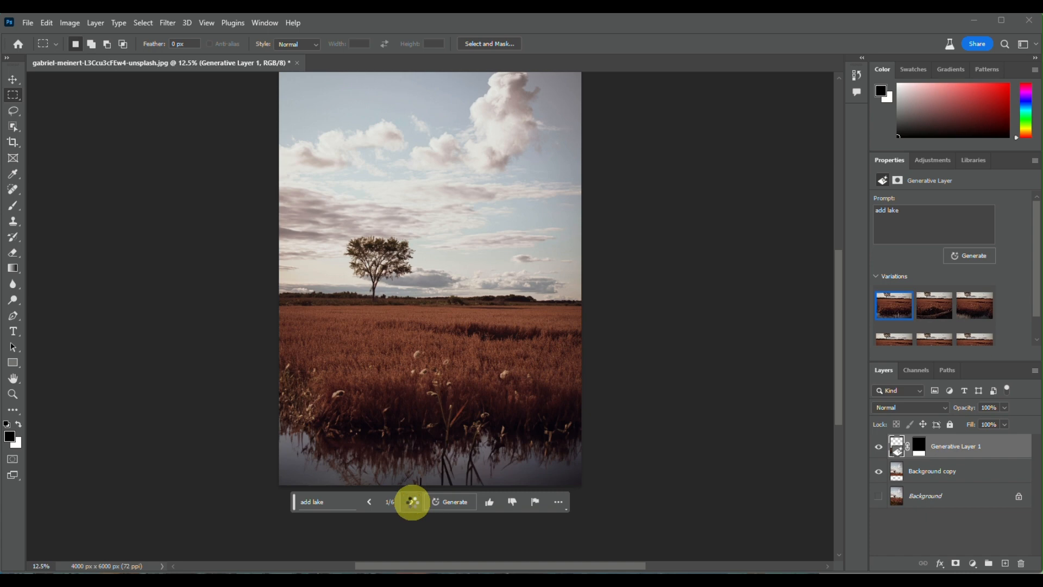
left_click(412, 502)
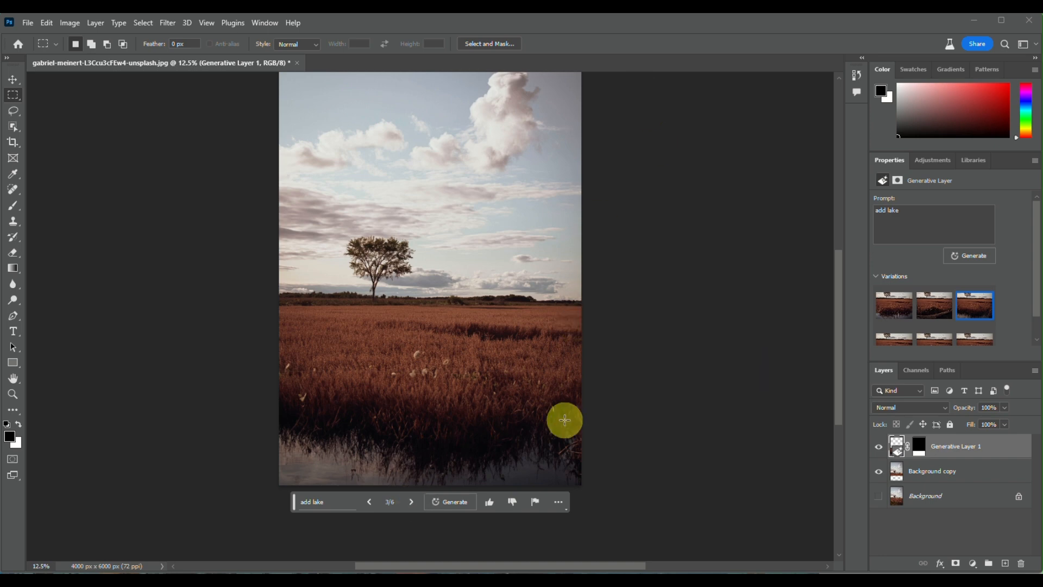
left_click(933, 476)
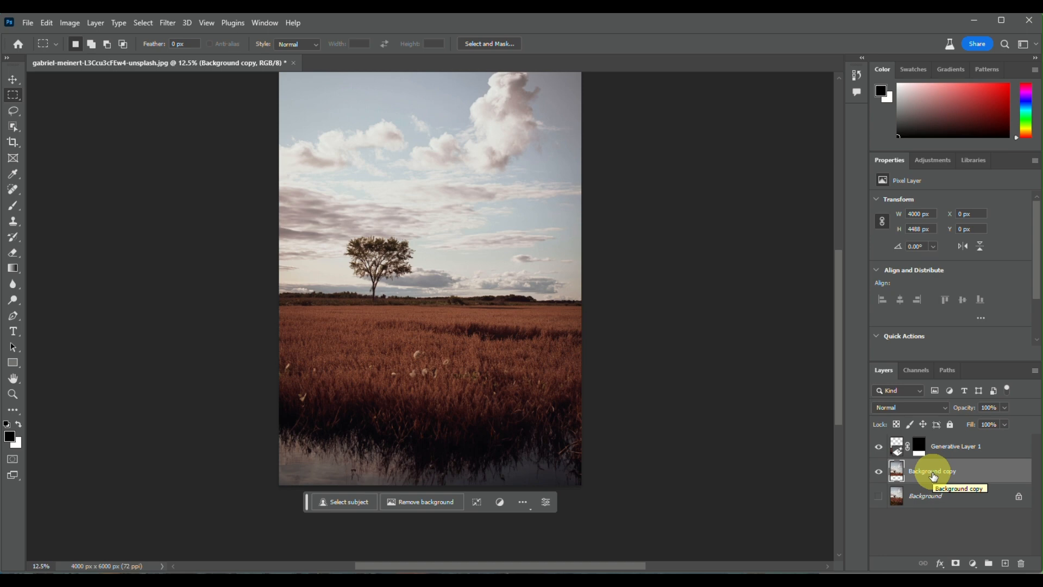
left_click(925, 446)
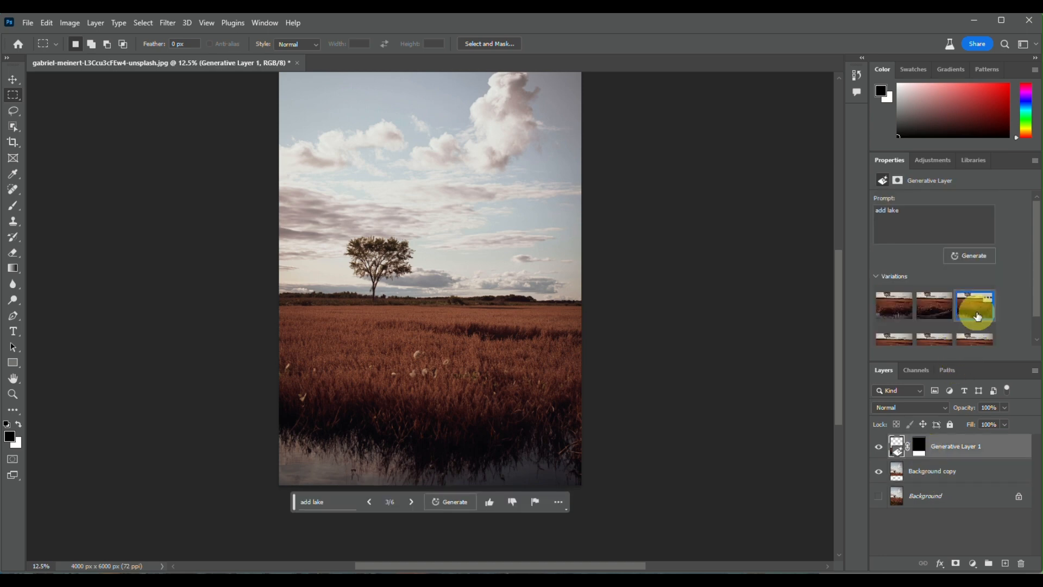
left_click(987, 298)
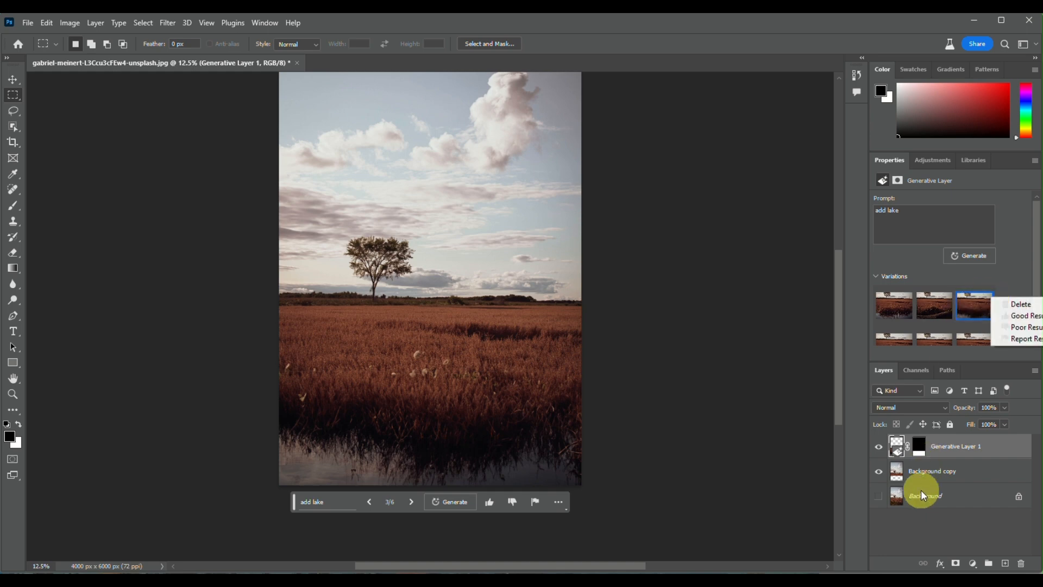
left_click(986, 466)
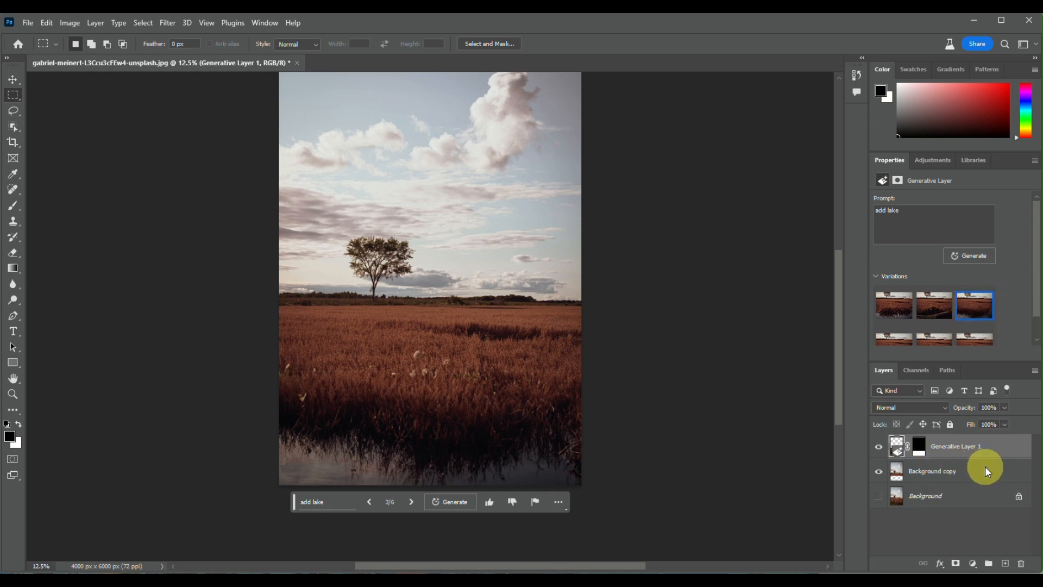
- Make the Background copy the active layer
left_click(944, 471)
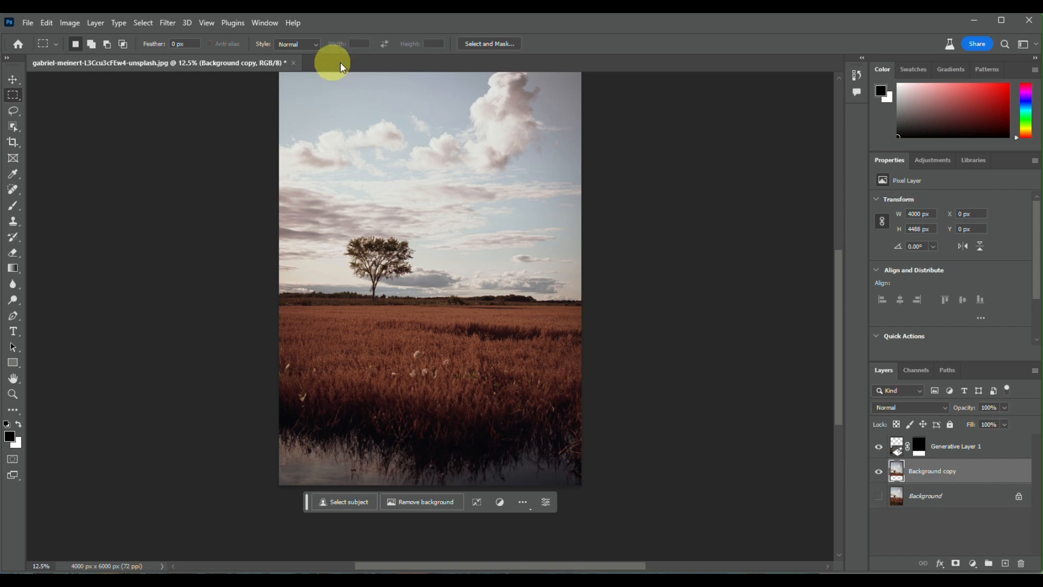
- Try to select the sky with the Magic Wand at tolerance 32, adding the clouds at its left side and near the horizon
left_click(13, 110)
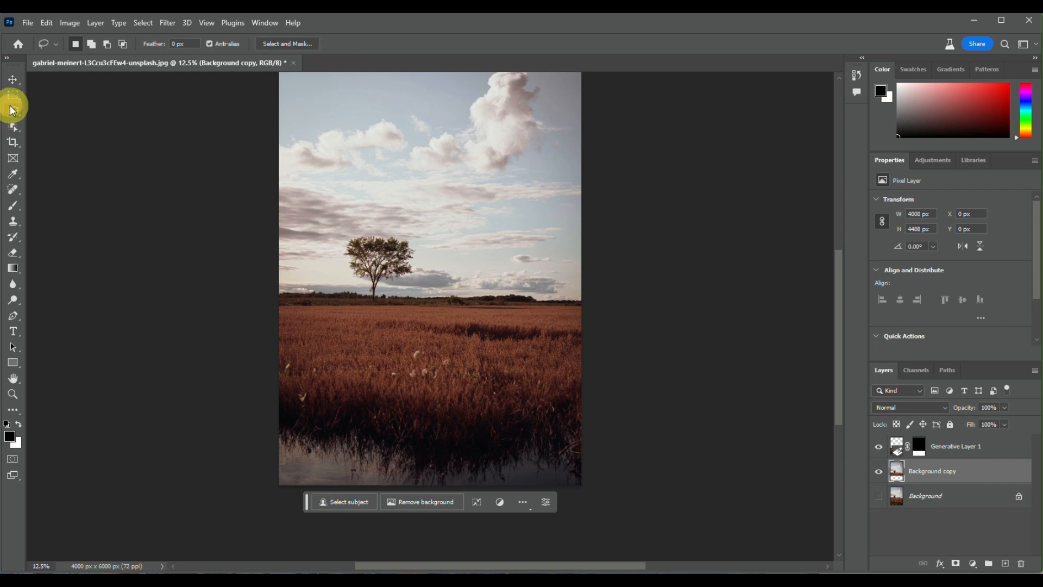
left_click(14, 128)
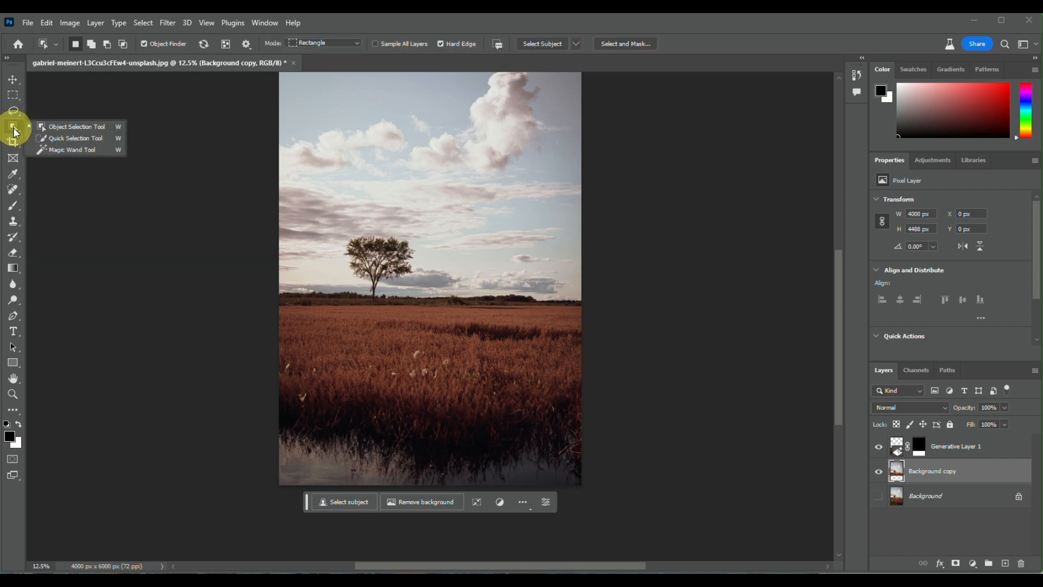
left_click(65, 149)
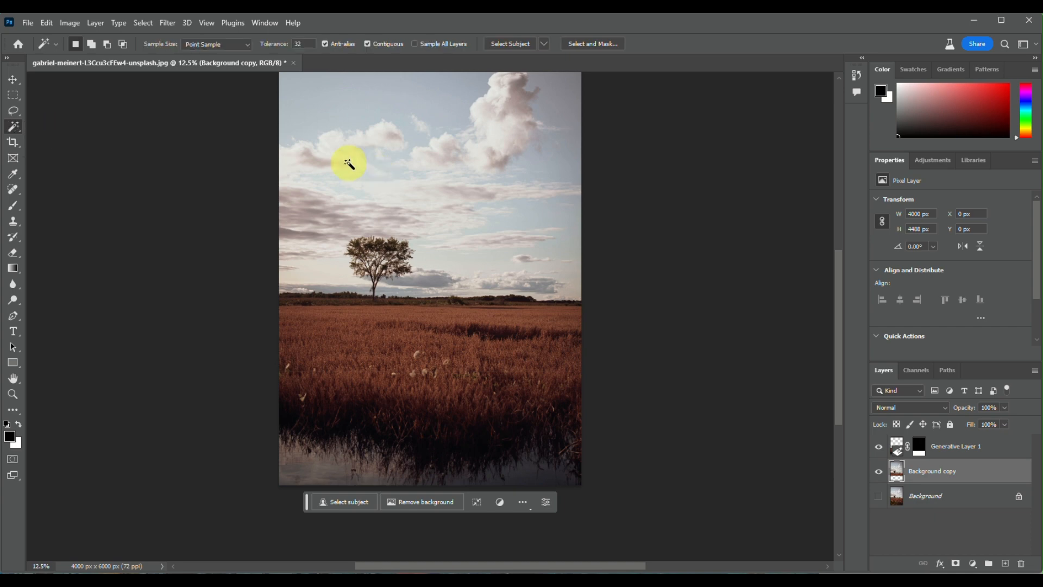
left_click(348, 163)
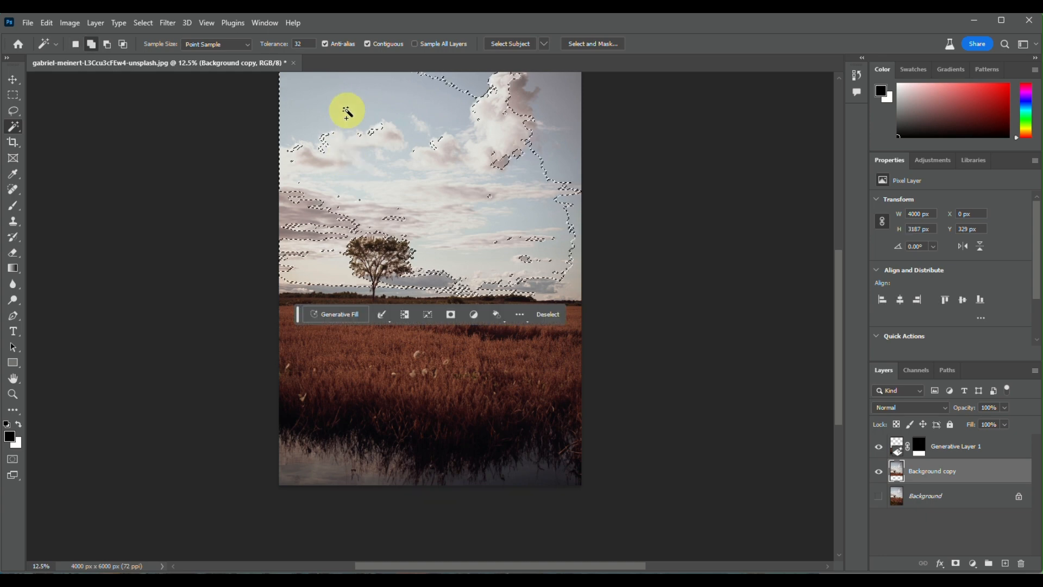
left_click(325, 143, "shift")
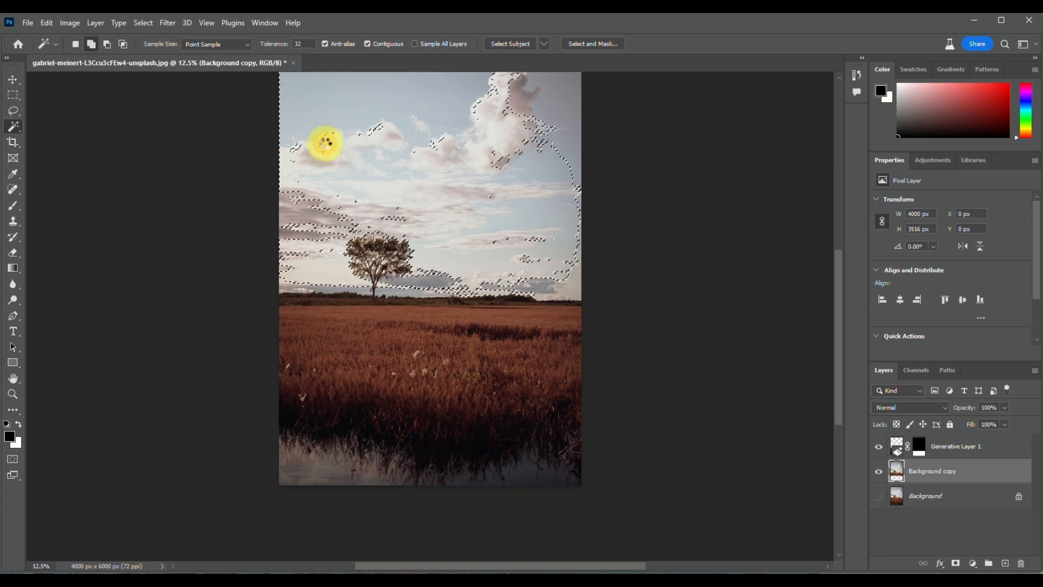
left_click(292, 207, "shift")
left_click(313, 216, "shift")
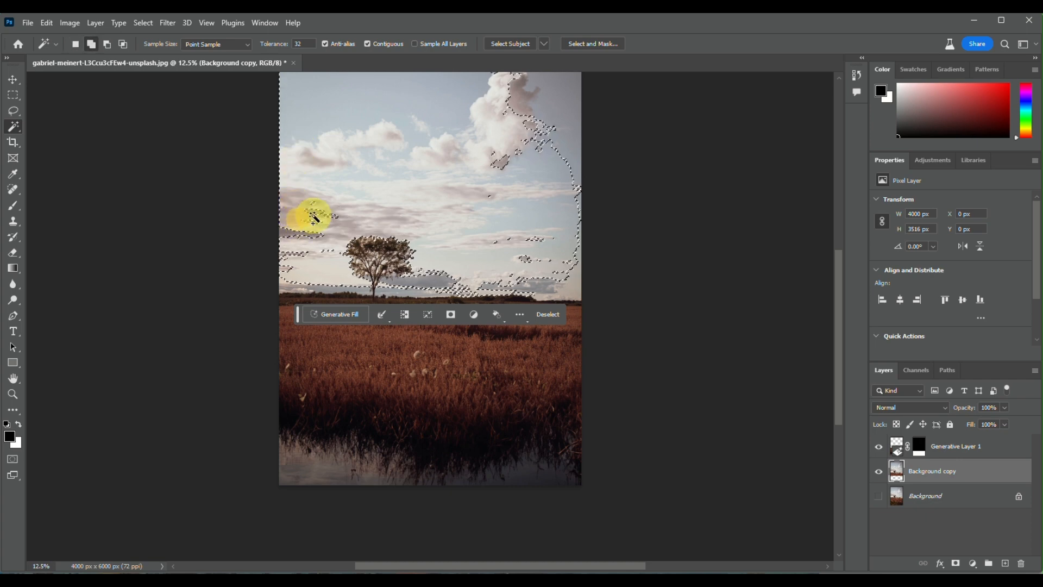
left_click(299, 253, "shift")
left_click(291, 252, "shift")
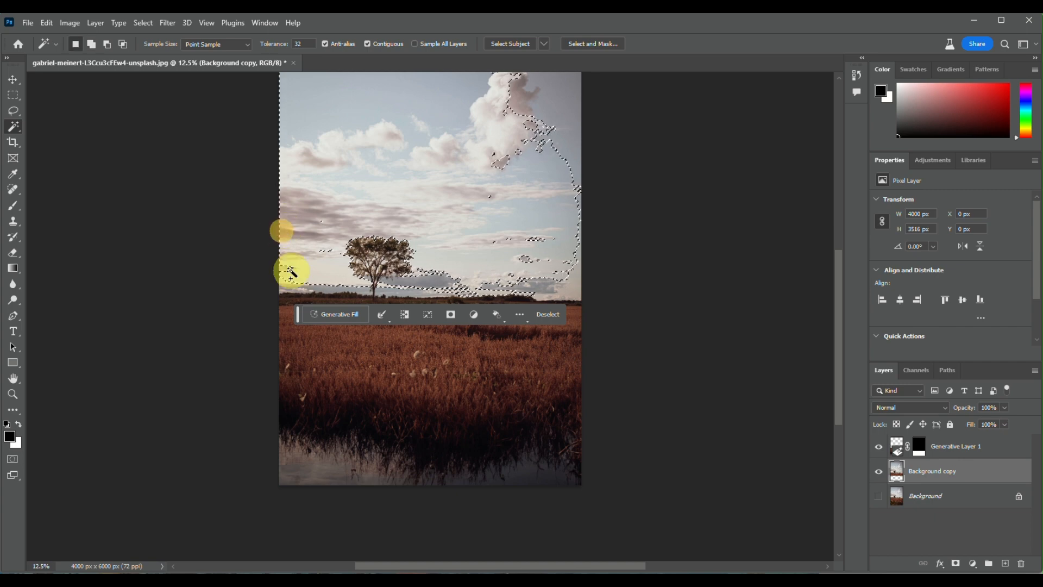
left_click(288, 271, "shift")
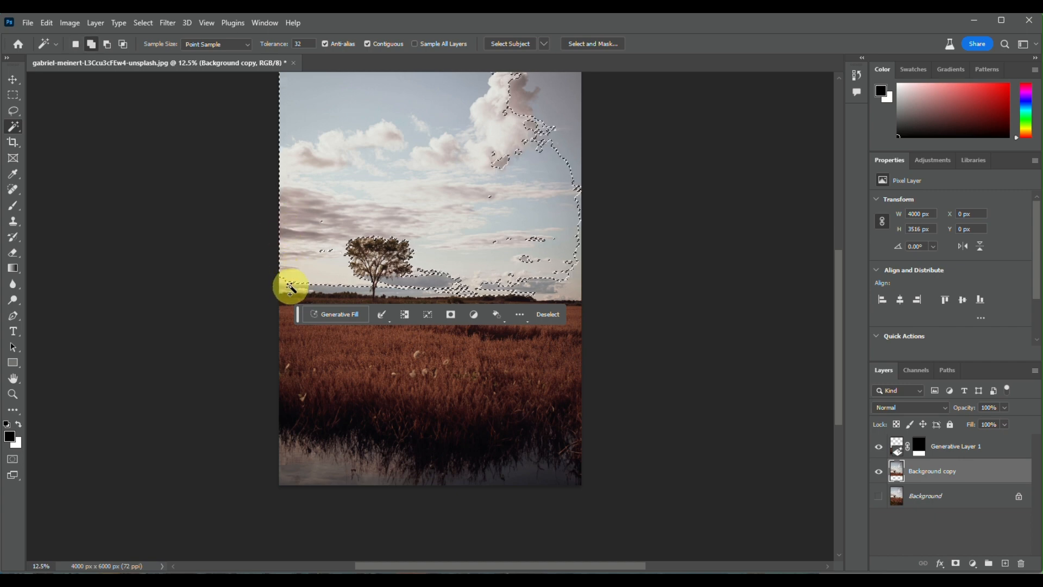
left_click(290, 282, "shift")
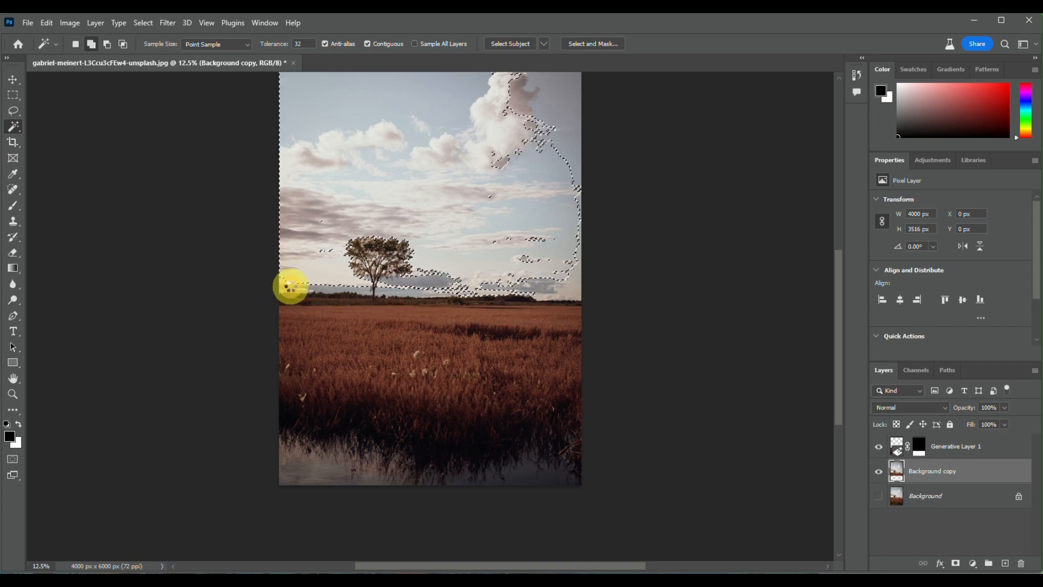
left_click(329, 253, "shift")
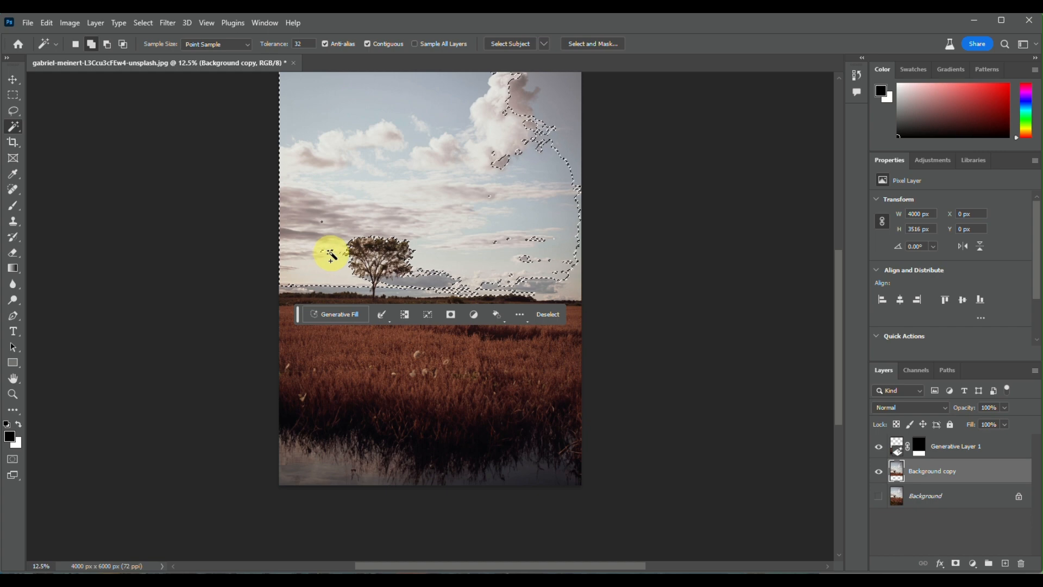
left_click(433, 280, "shift")
left_click(415, 281, "shift")
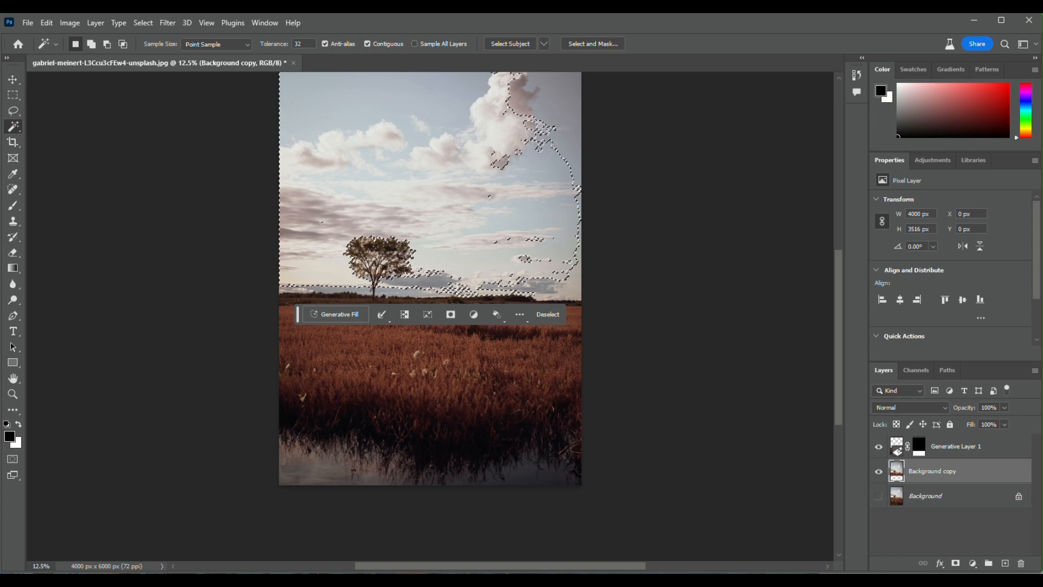
- Try to extend the Magic Wand selection over the sky's right side, the tall cloud and the remaining unselected patches
left_click(537, 135, "shift")
left_click(537, 136, "shift")
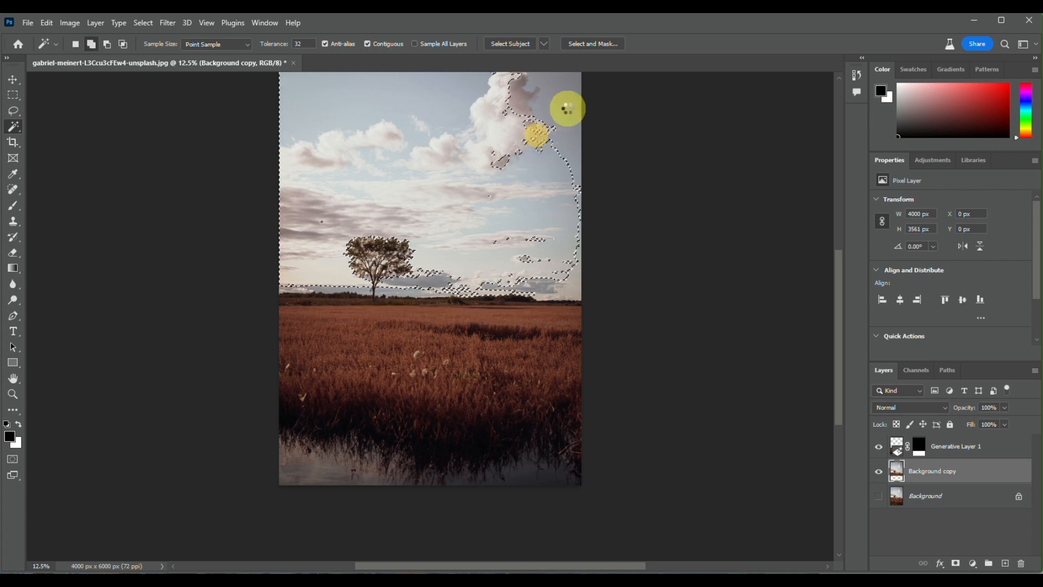
left_click(568, 110, "shift")
left_click(534, 94, "shift")
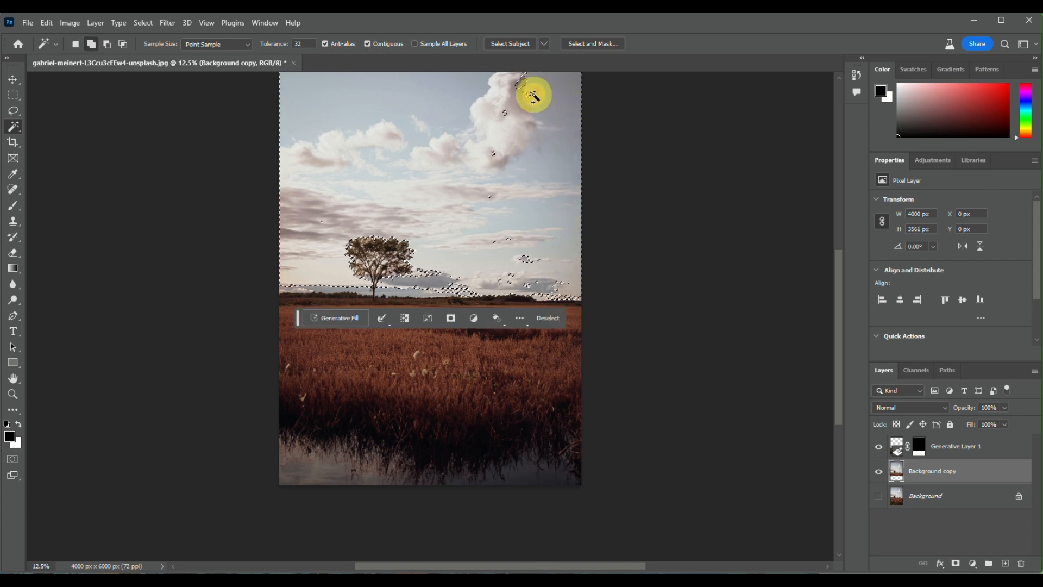
left_click(524, 80, "shift")
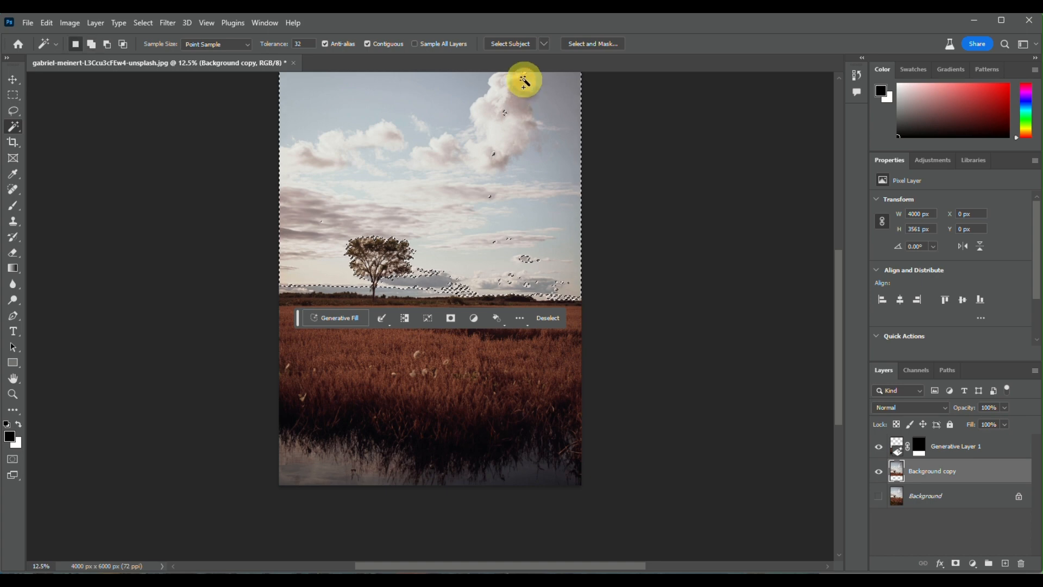
left_click(505, 110)
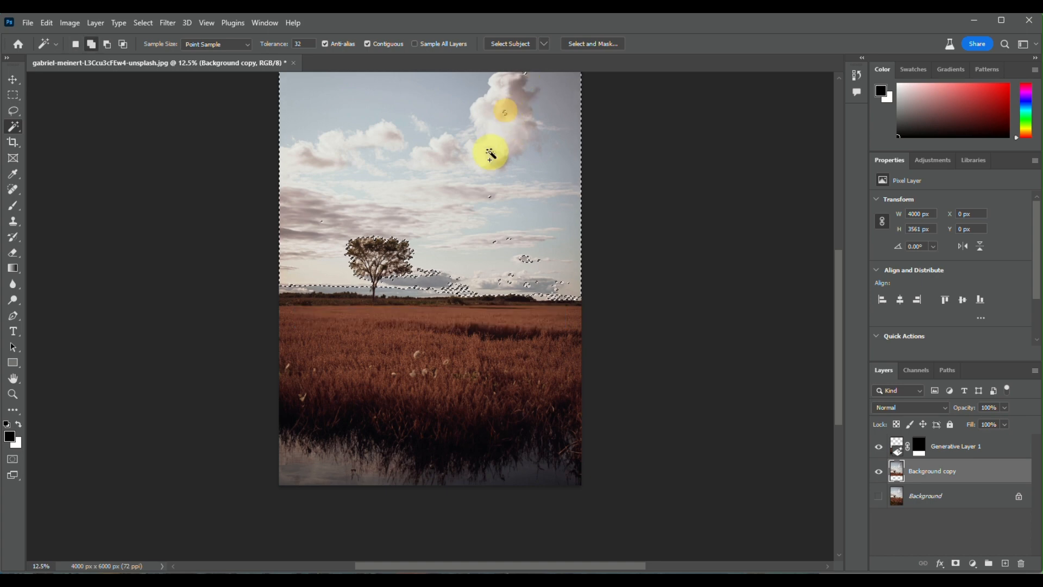
left_click(492, 153)
left_click(525, 257)
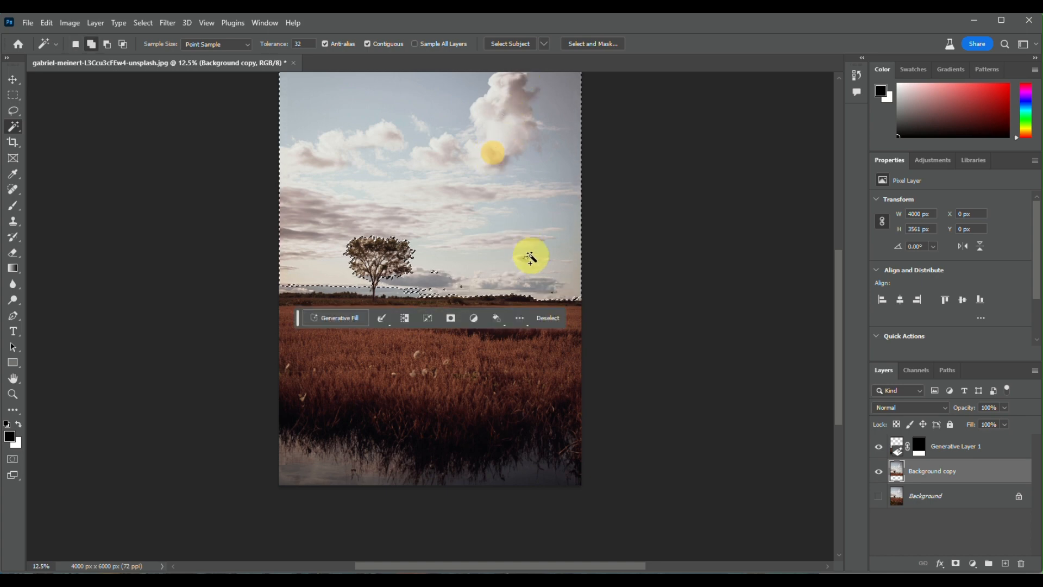
left_click(582, 300)
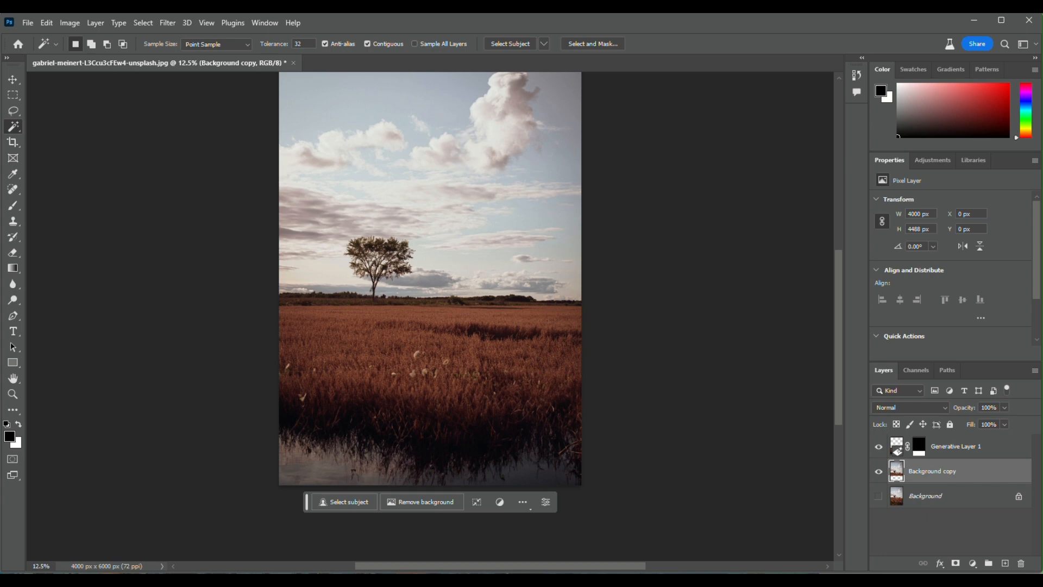
- Select the whole sky down to the horizon with the Quick Selection tool and delete it from the Background copy
key("shift+w")
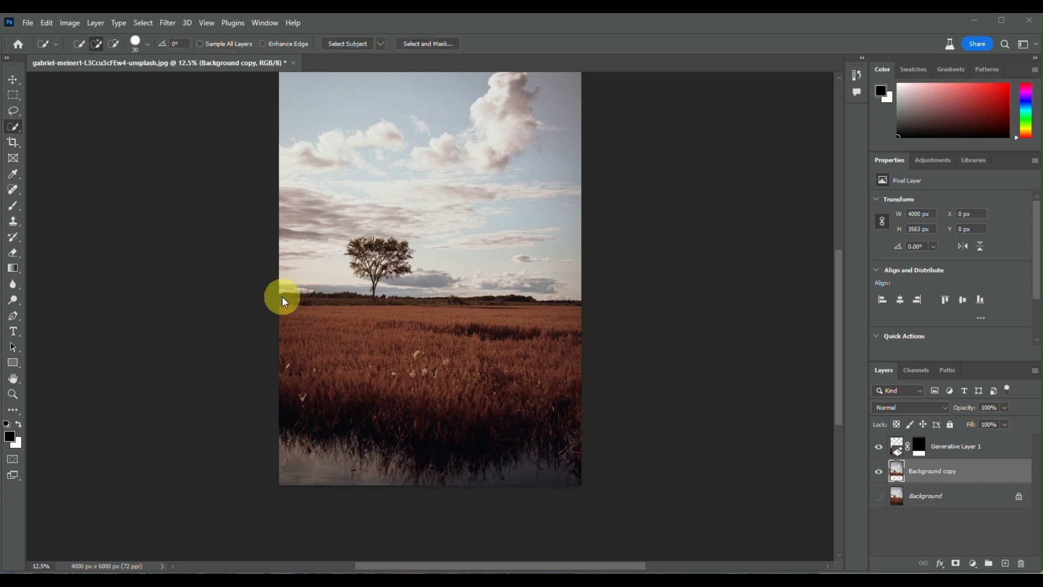
scroll(282, 295, "up", 2)
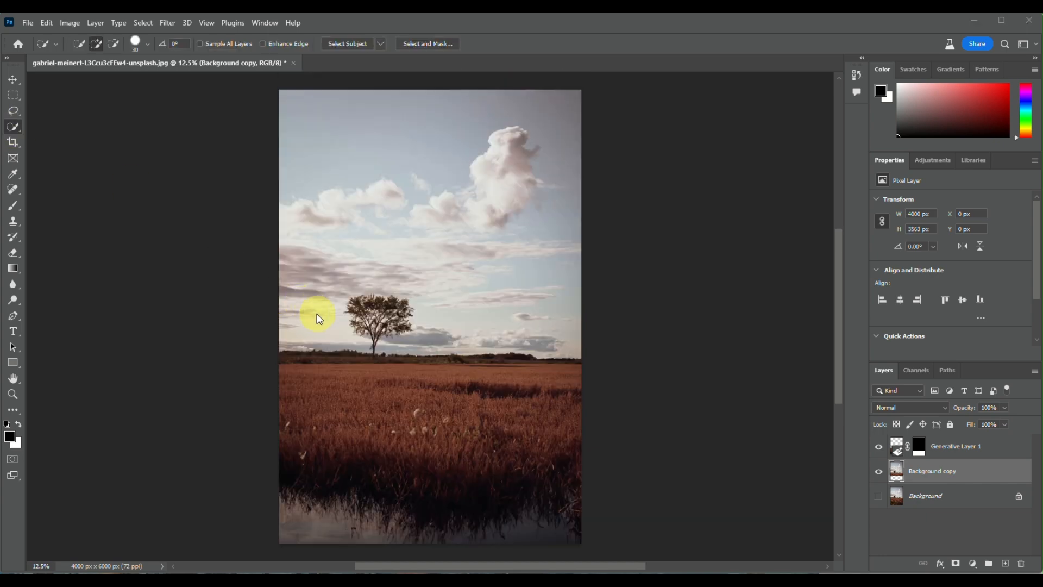
left_click(14, 129)
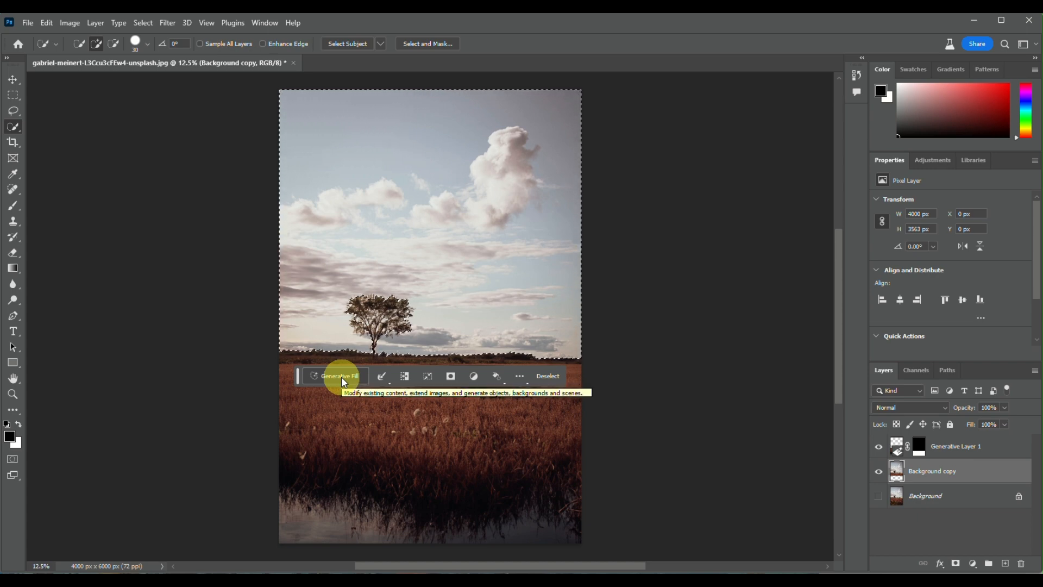
key("Delete")
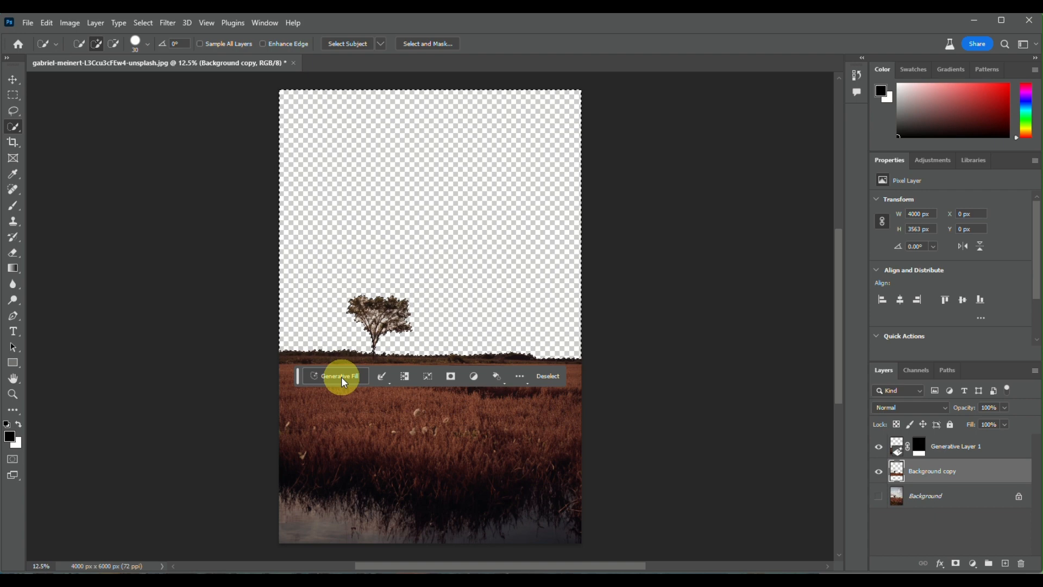
- Run Generative Fill on the selected empty sky area with the prompt "add sunset"
left_click(341, 376)
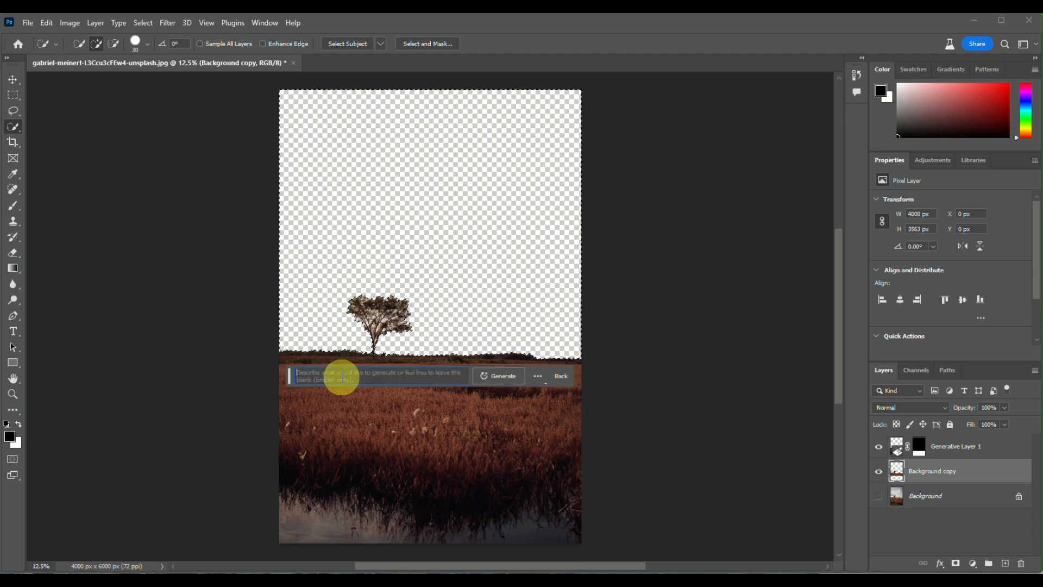
type("su")
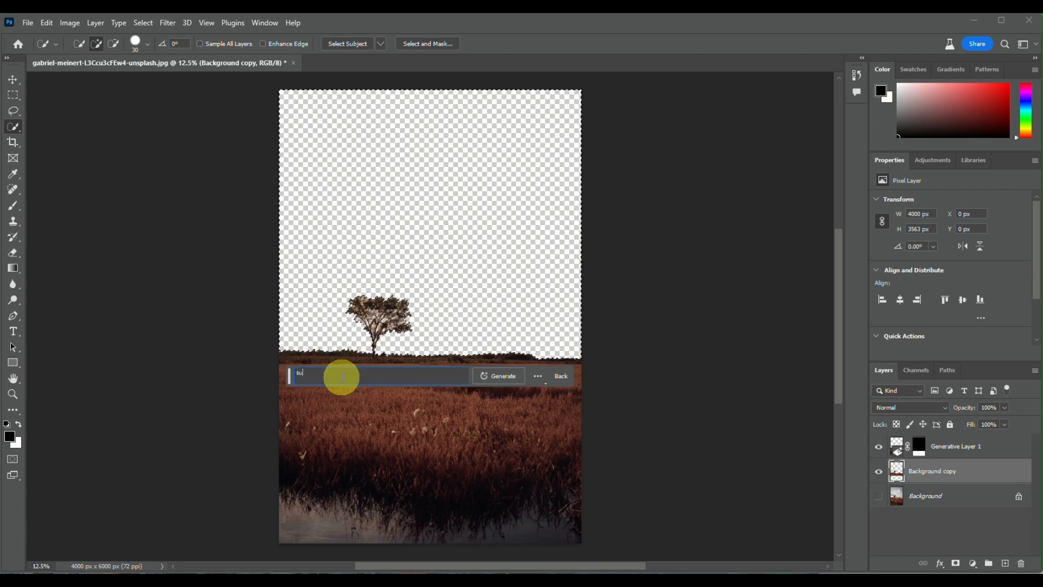
type("nset")
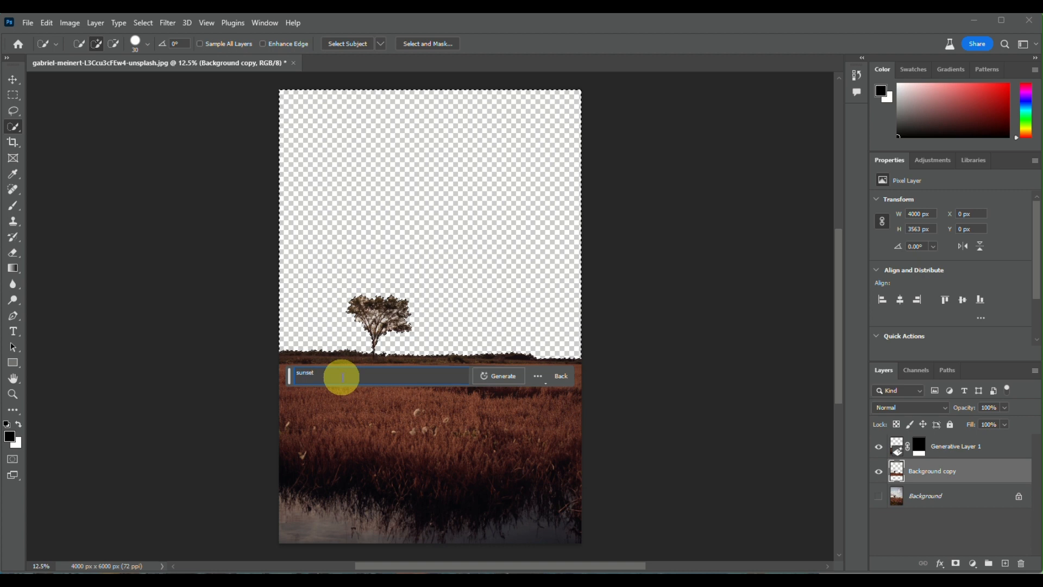
key("BackSpace")
key("BackSpace")
key("BackSpace")
key("BackSpace")
key("BackSpace")
key("BackSpace")
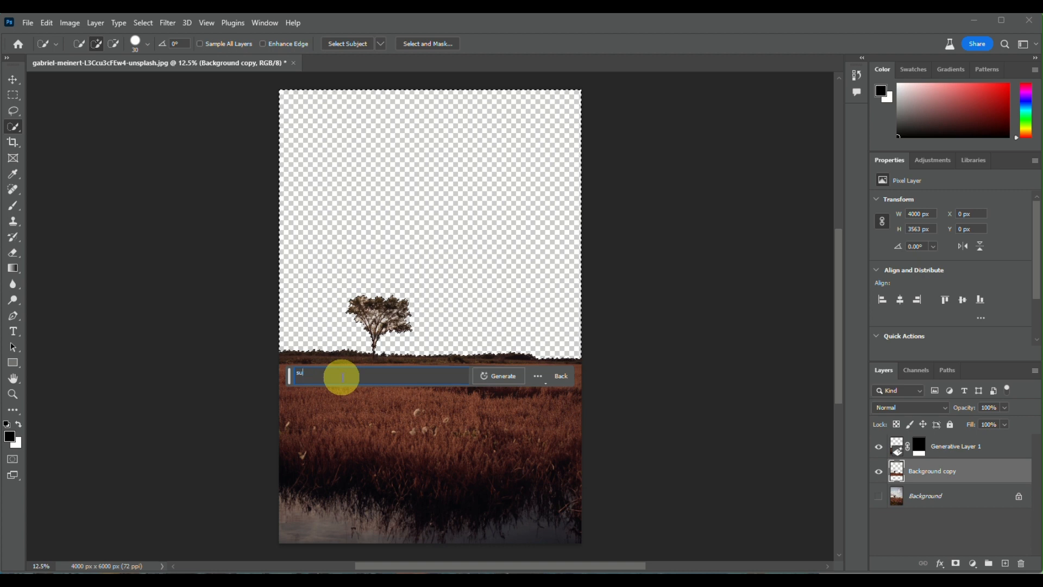
type("add ")
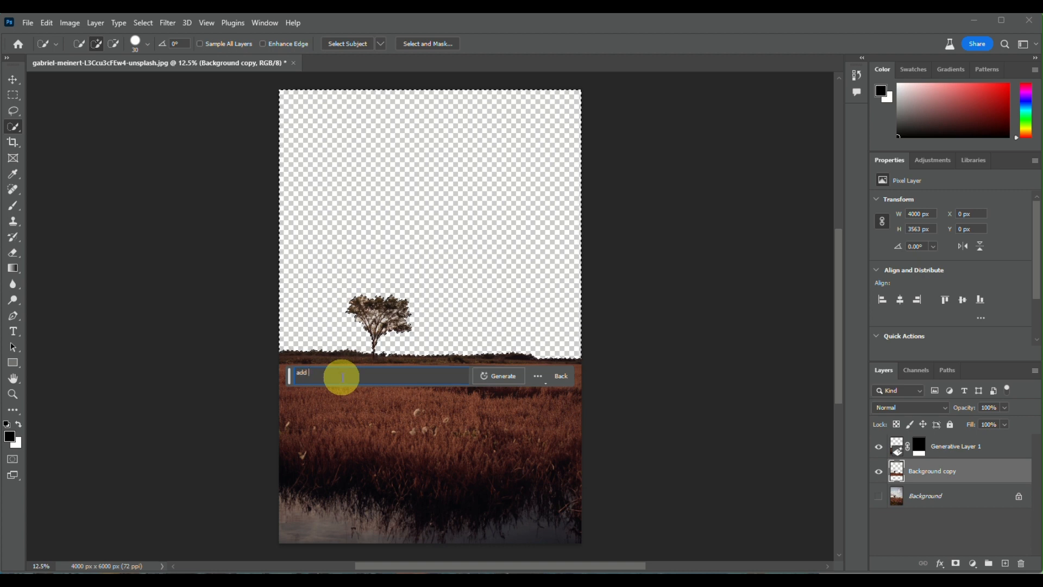
type("sunset")
key("Return")
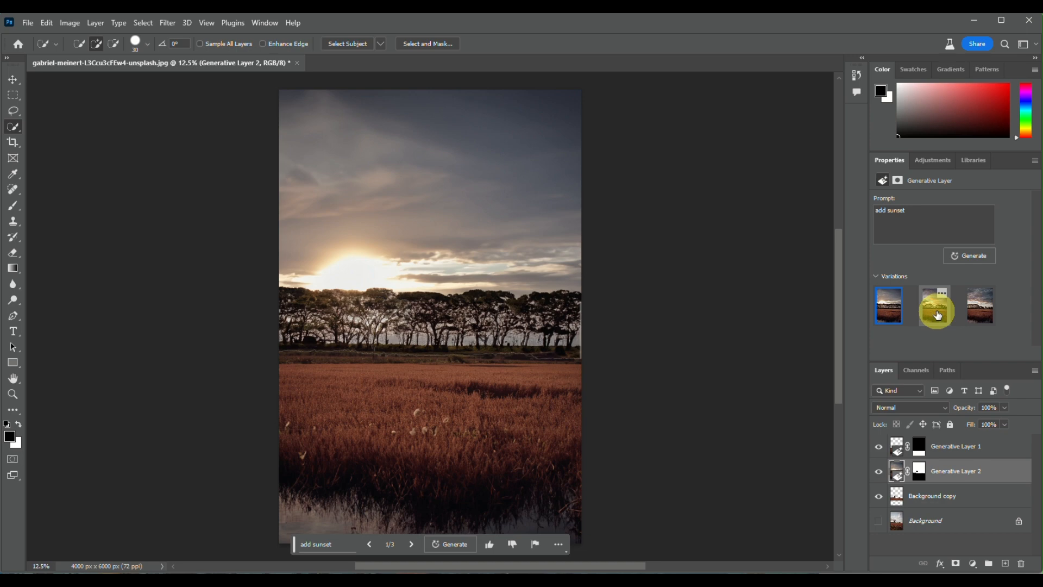
- Compare the second and third sunset variations on the canvas and choose the second one
left_click(935, 307)
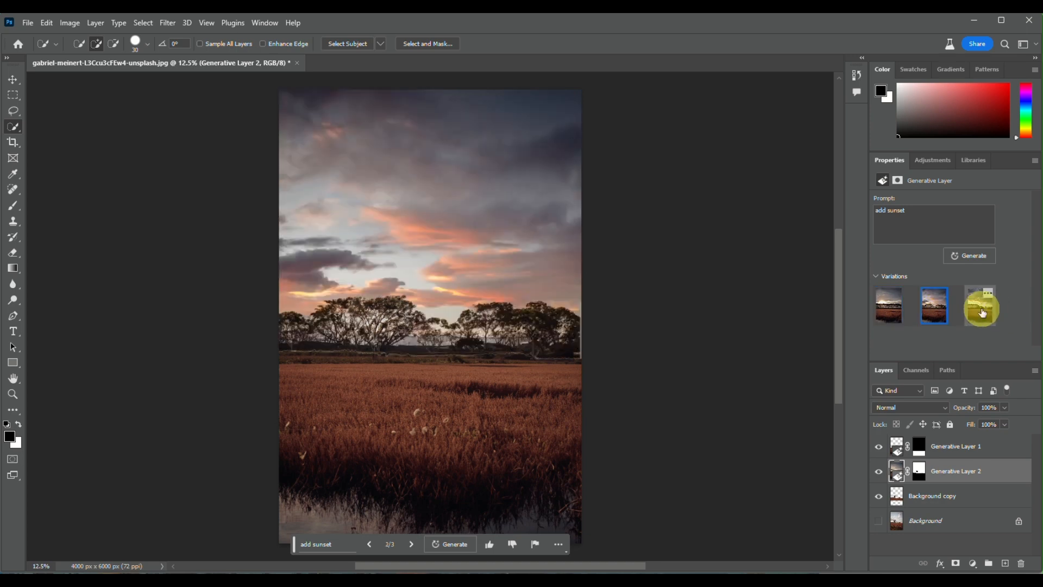
left_click(981, 312)
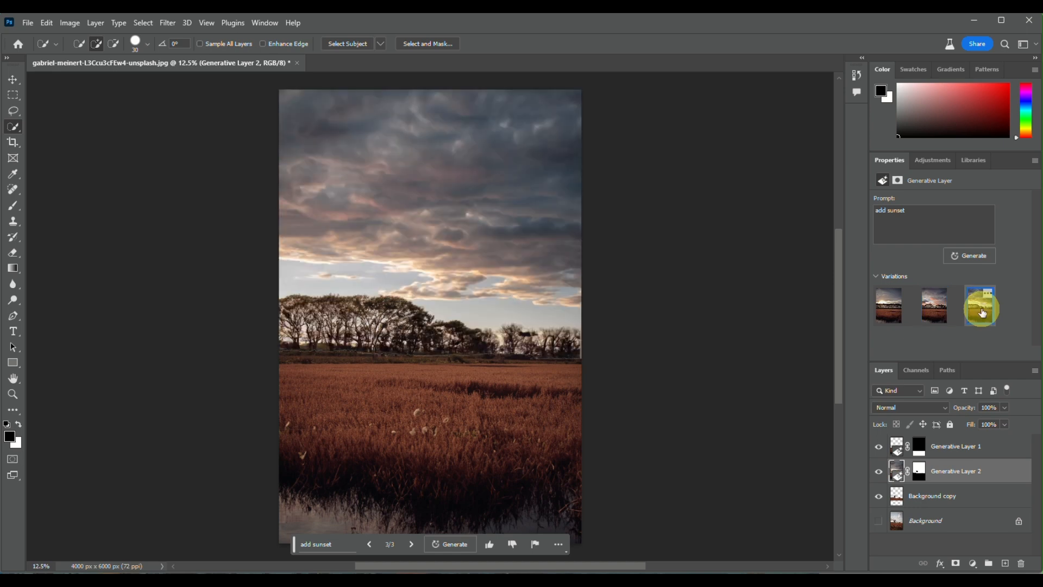
left_click(943, 310)
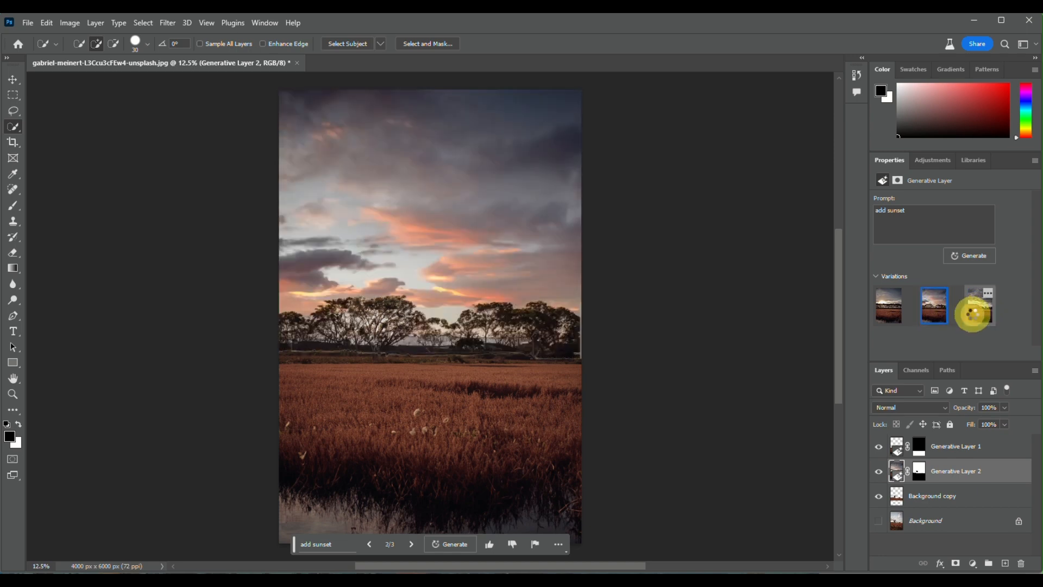
left_click(973, 315)
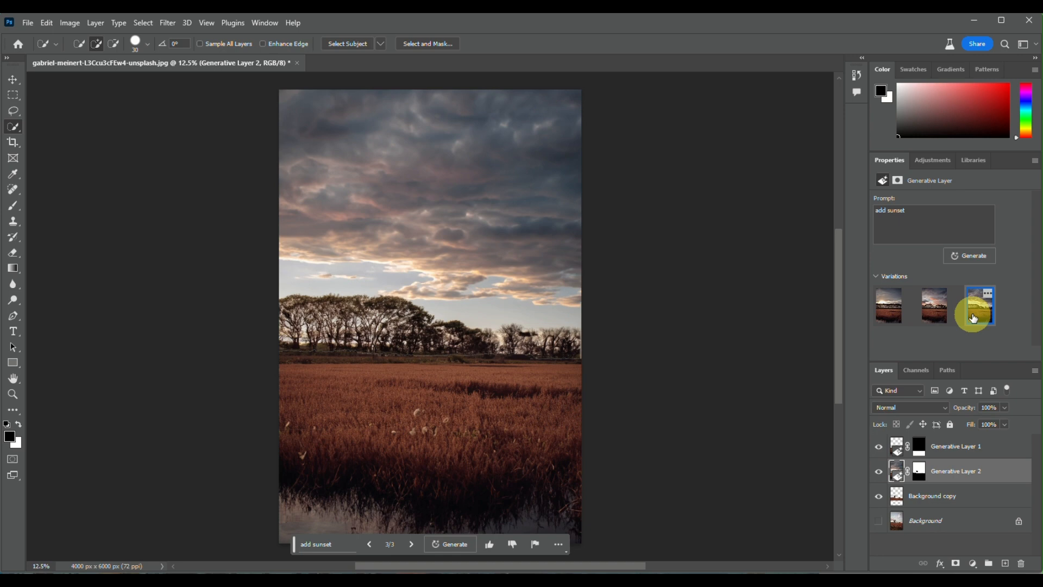
left_click(941, 313)
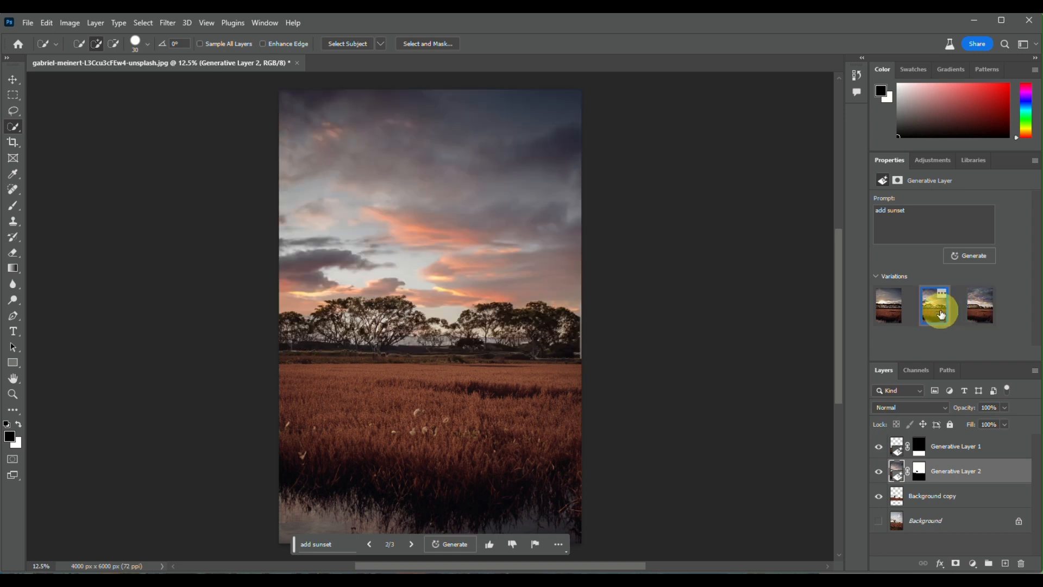
scroll(579, 286, "down", 2)
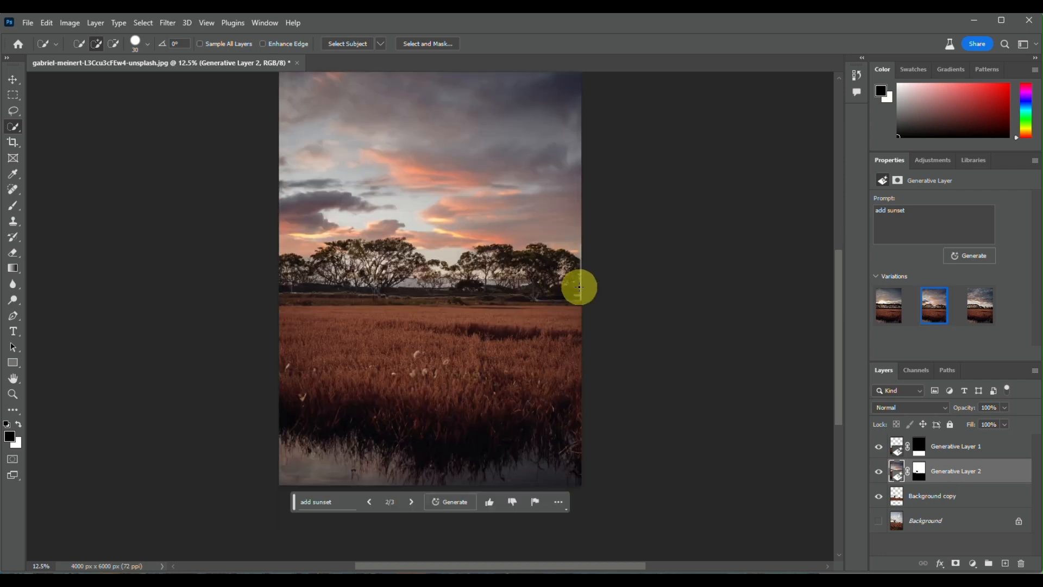
scroll(579, 287, "up", 1)
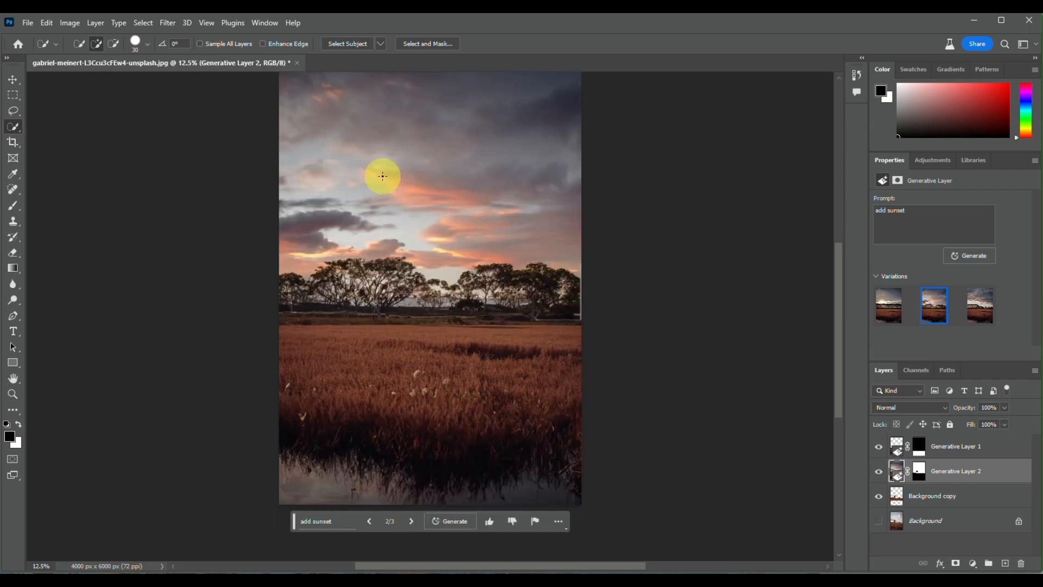
- Lasso a rounded area in the middle of the field and run Generative Fill with the prompt "golden retriever"
left_click(15, 114)
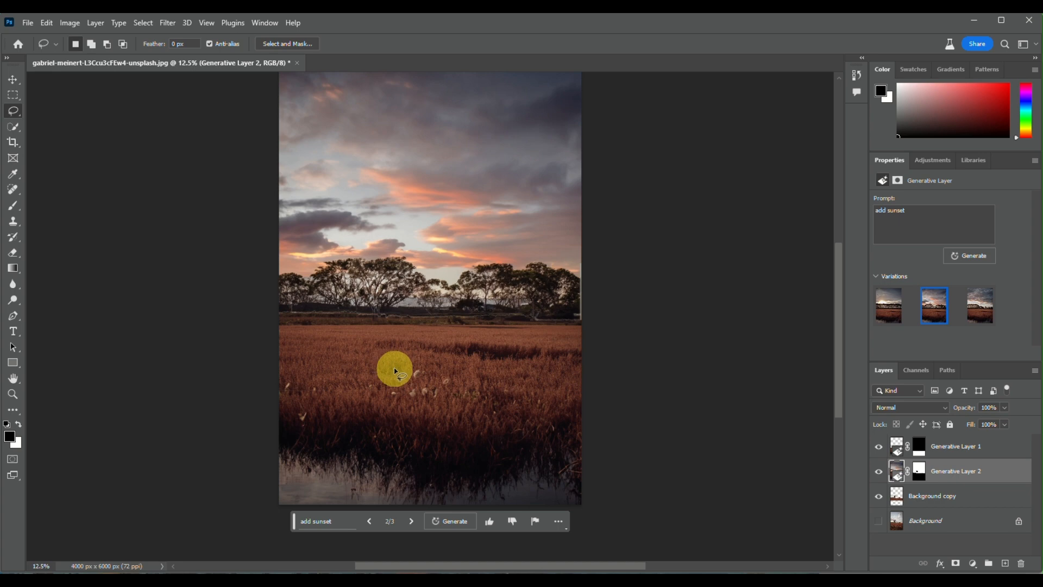
mouse_move(395, 373)
left_mouse_down()
mouse_move(387, 323)
mouse_move(413, 307)
mouse_move(451, 309)
mouse_move(491, 351)
mouse_move(486, 370)
mouse_move(467, 376)
mouse_move(396, 374)
left_mouse_up()
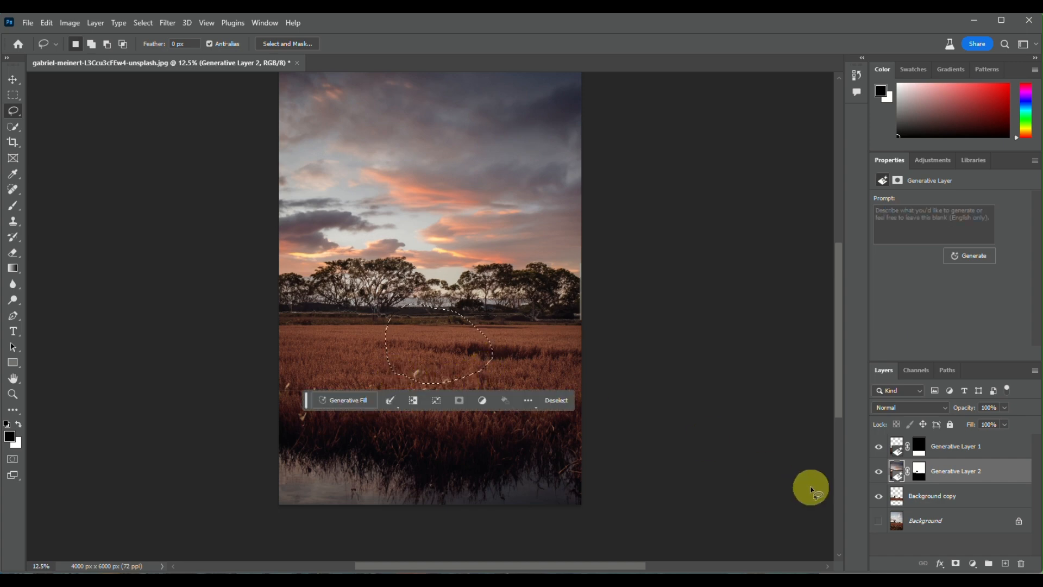
left_click(328, 405)
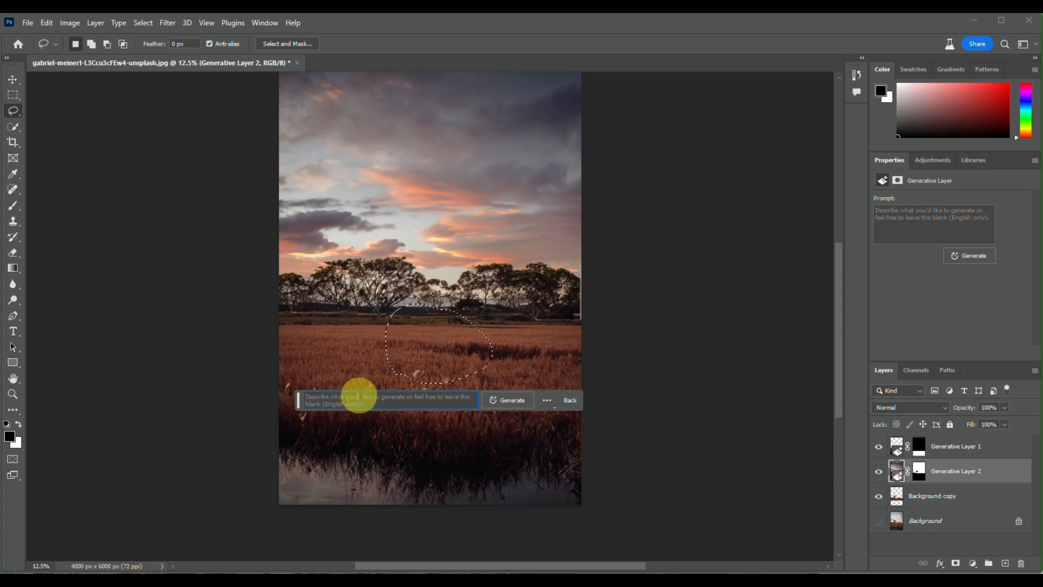
type("golde")
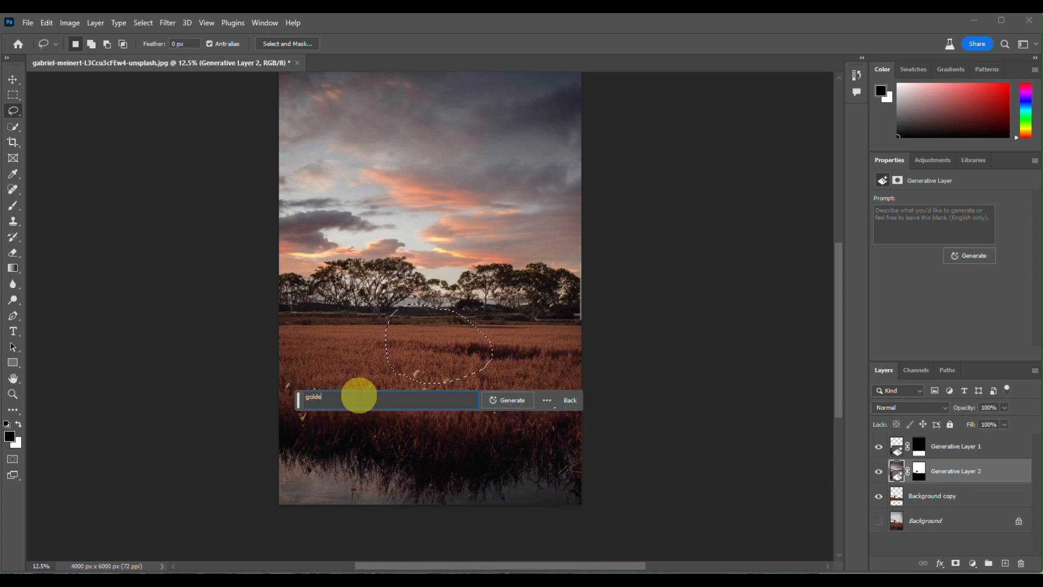
type("n retriever")
left_click(508, 394)
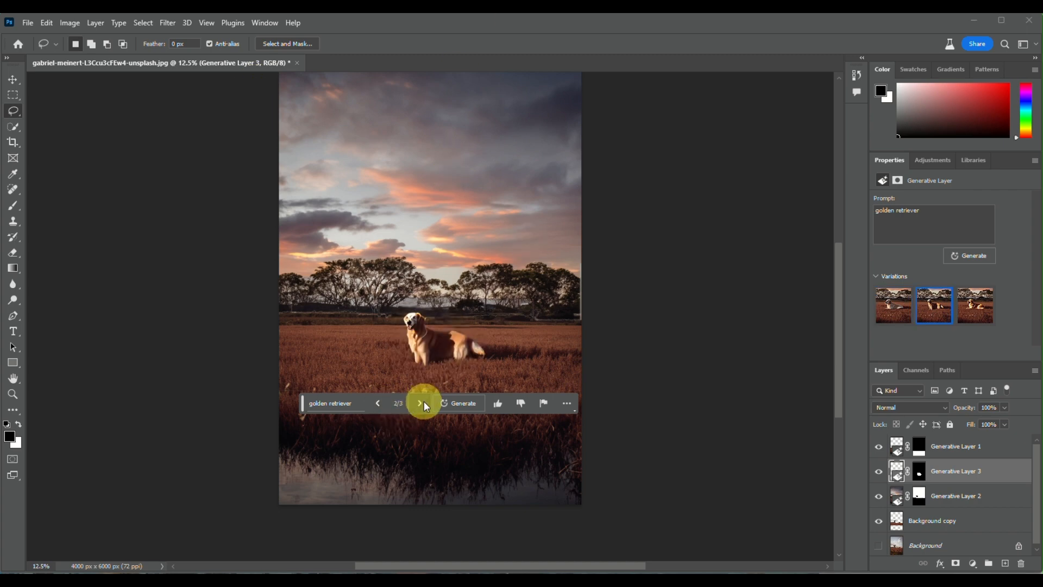
- Compare the golden retriever variations on the canvas and choose the first one
left_click(417, 404)
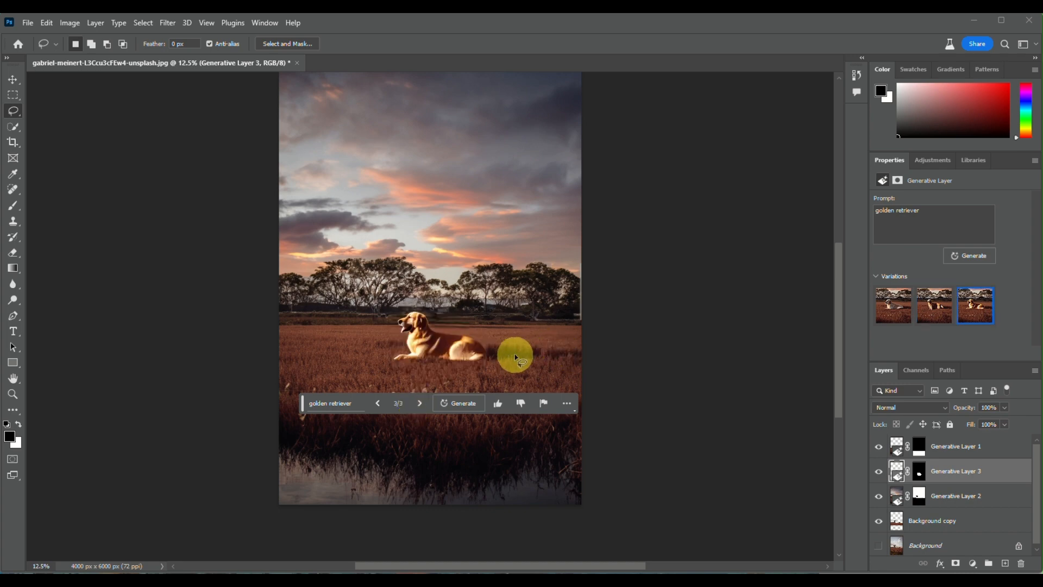
left_click(421, 403)
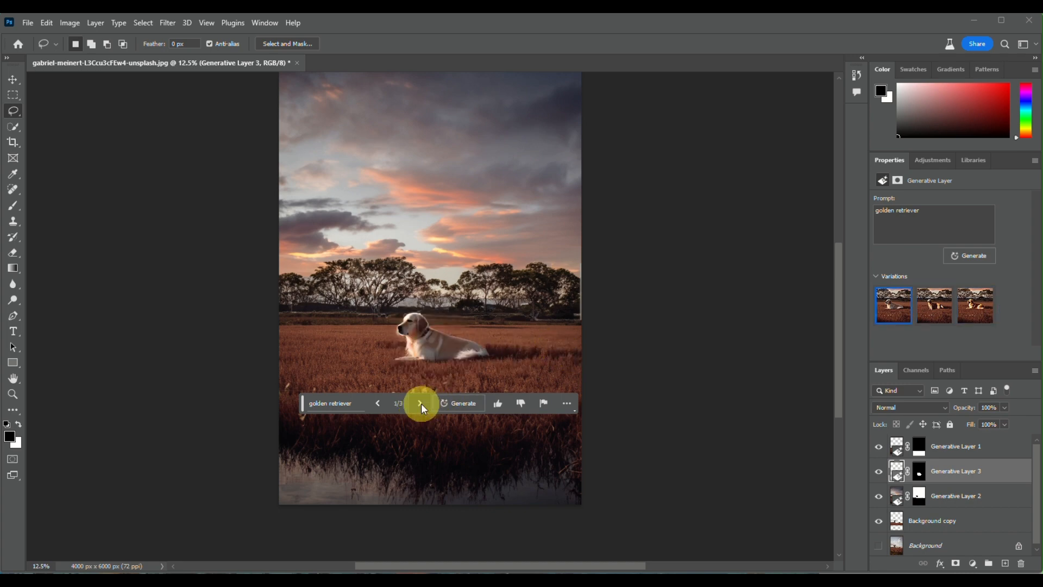
left_click(633, 295)
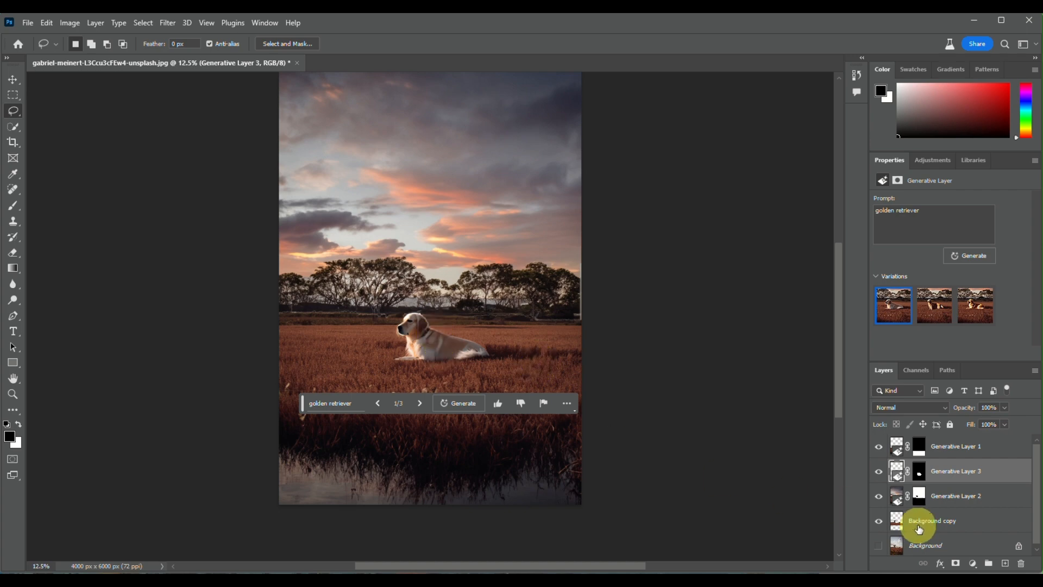
- Select the original Background layer and make it visible
left_click(879, 545)
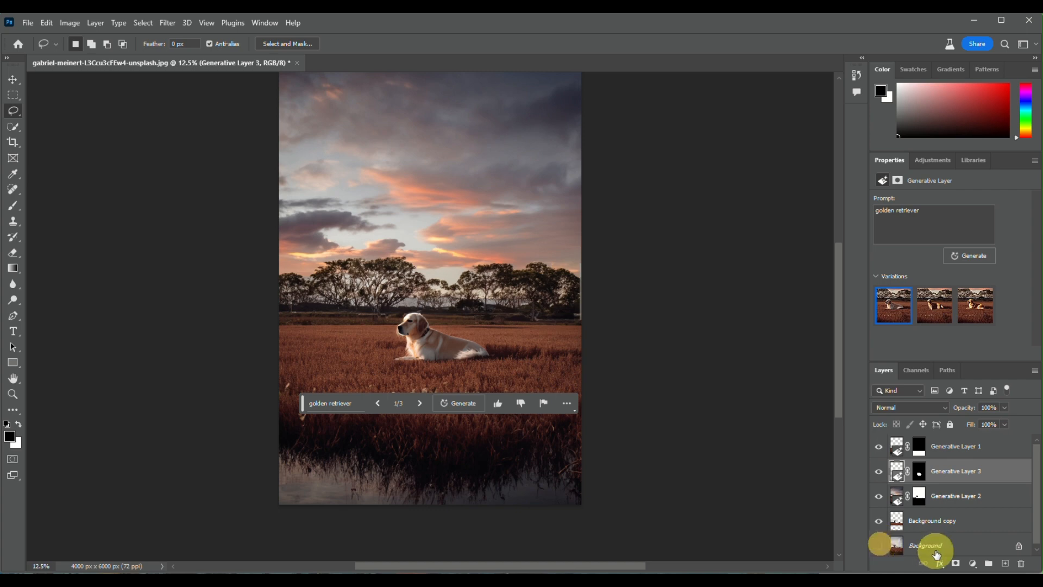
left_click(934, 547)
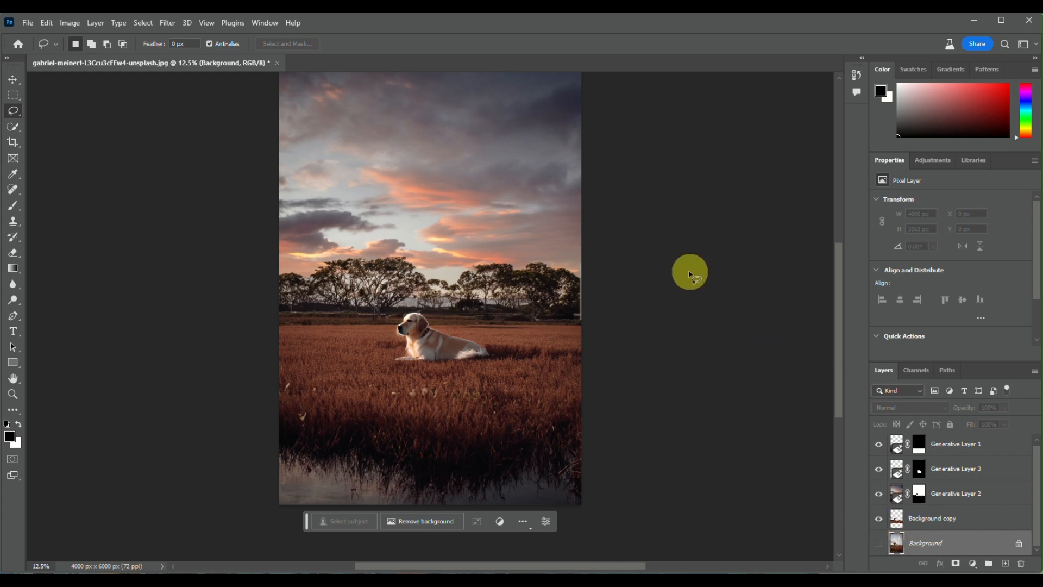
left_click(882, 542)
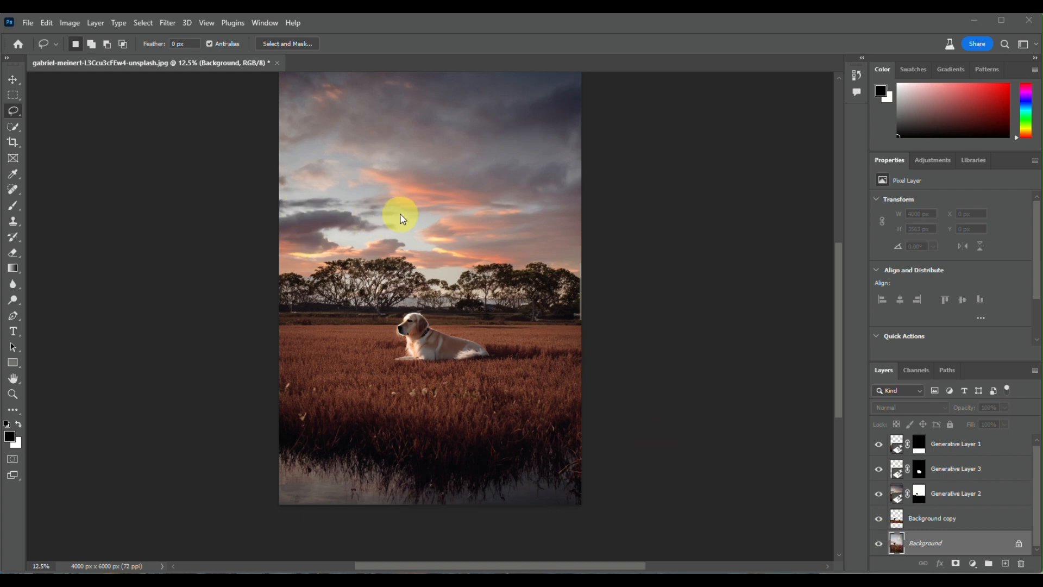
left_click(14, 111)
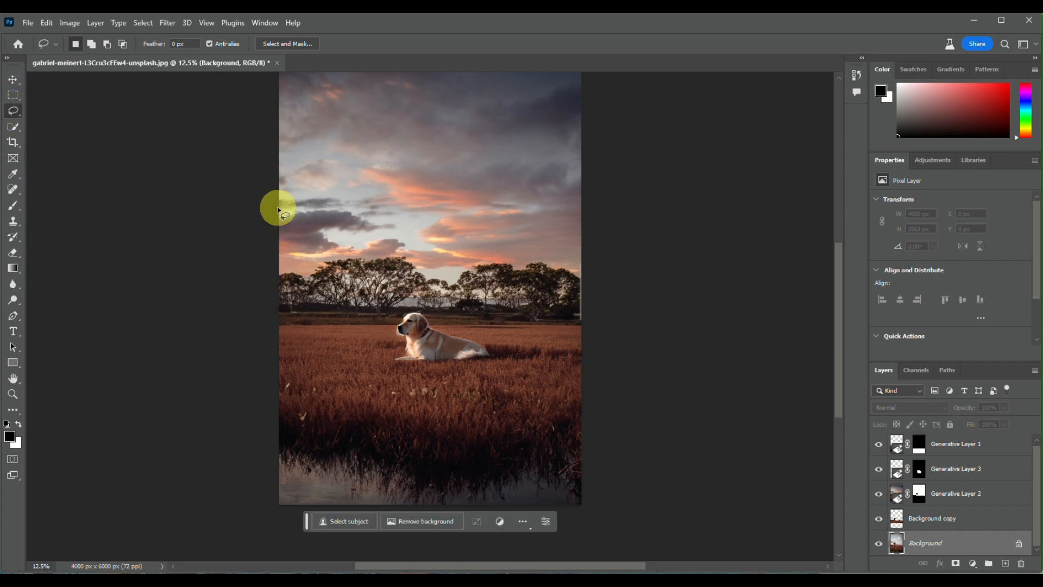
mouse_move(280, 204)
left_mouse_down()
mouse_move(381, 237)
mouse_move(391, 274)
mouse_move(376, 346)
left_mouse_up()
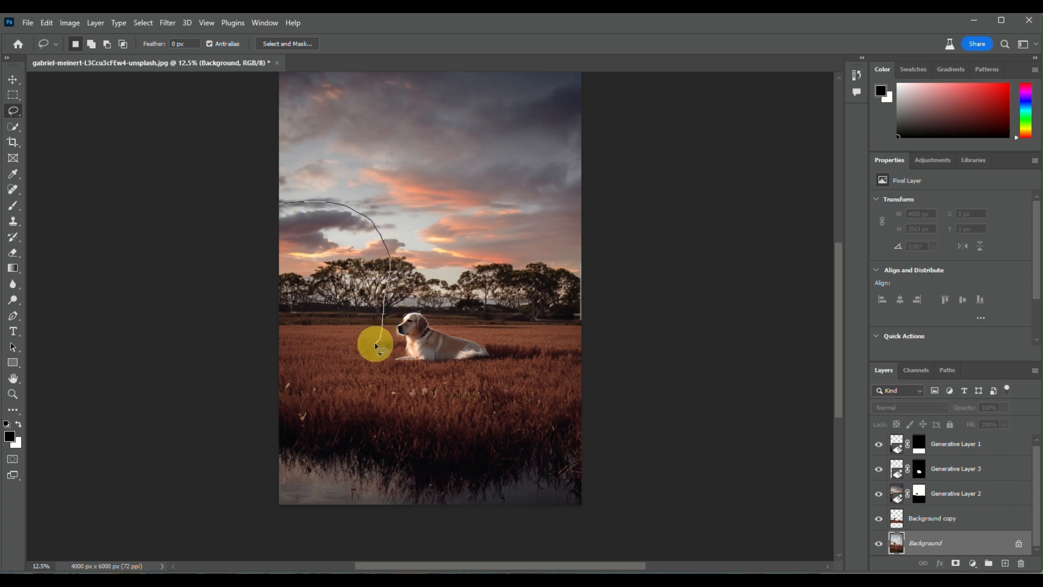
left_click(275, 355)
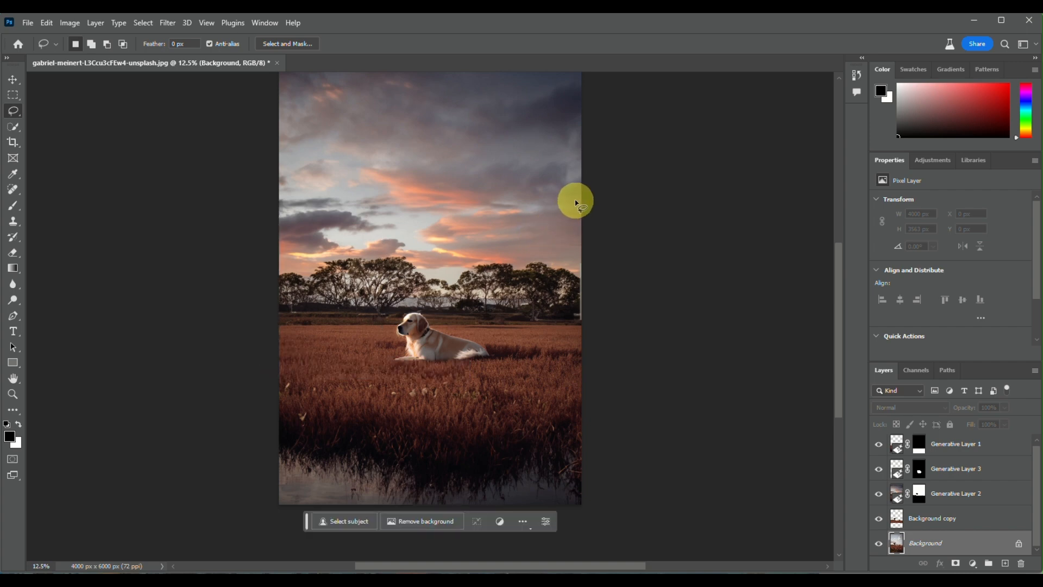
- Lasso the area around the trees at the photo's right edge and run Generative Fill with the prompt "add cottage"
mouse_move(579, 198)
left_mouse_down()
mouse_move(520, 225)
mouse_move(497, 303)
mouse_move(516, 333)
mouse_move(579, 352)
left_mouse_up()
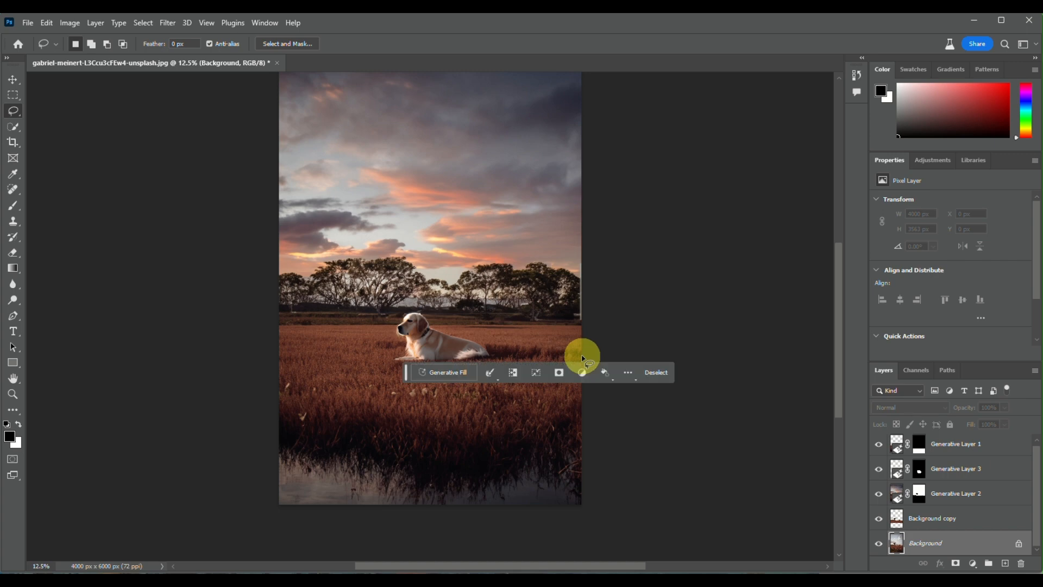
left_click(443, 380)
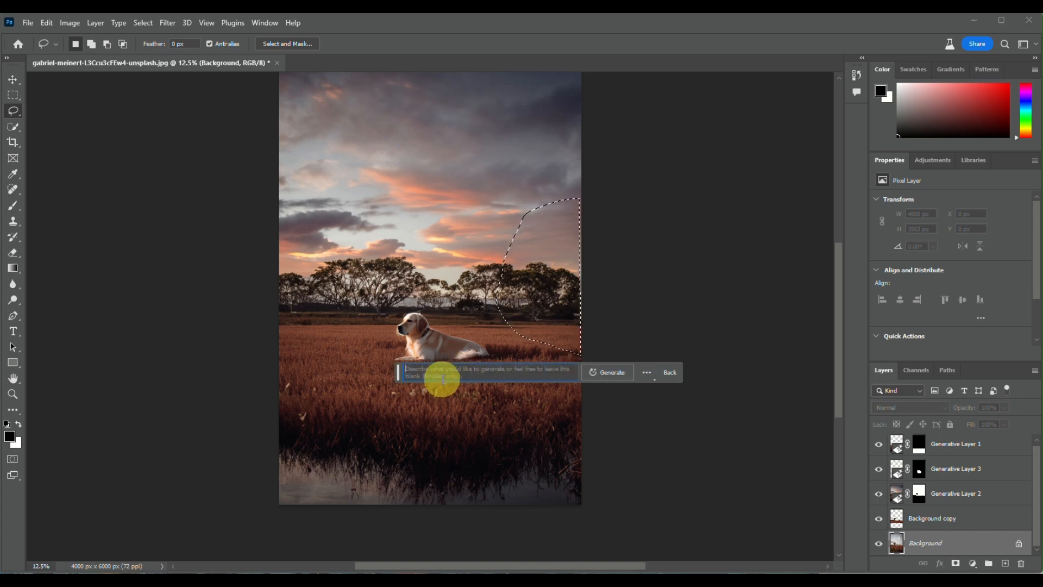
type("add c")
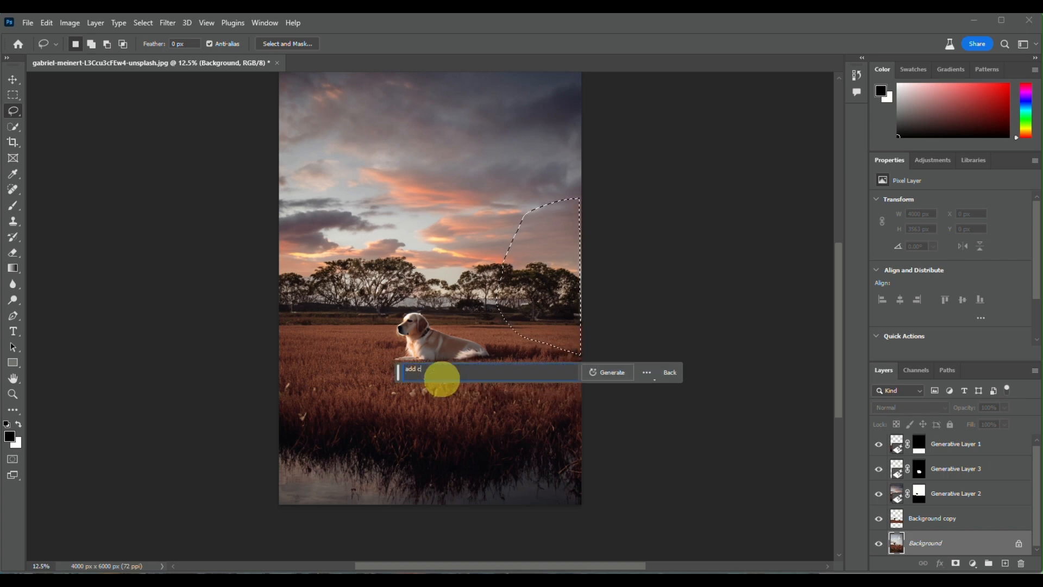
type("ottage")
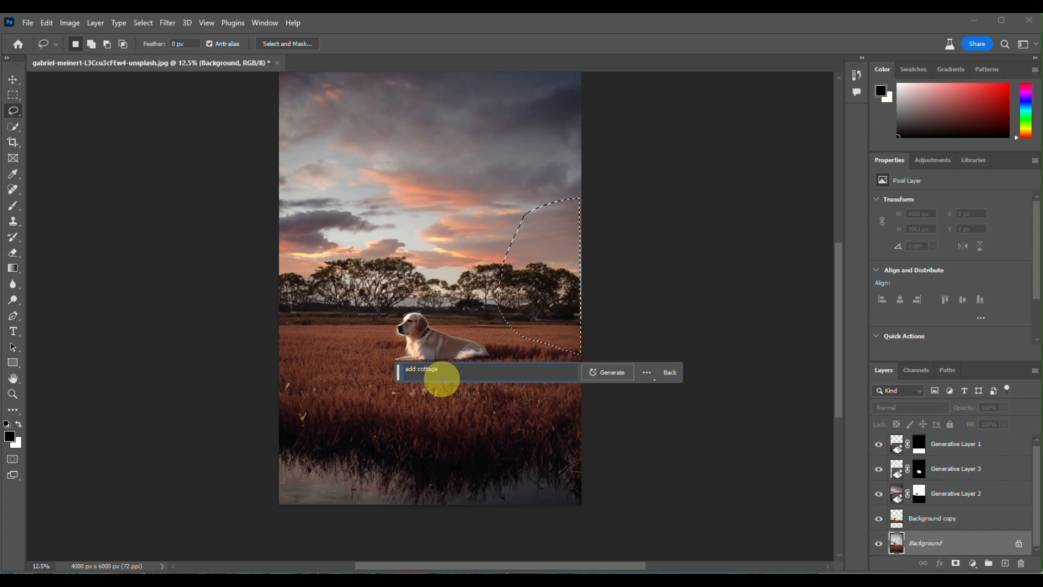
key("Return")
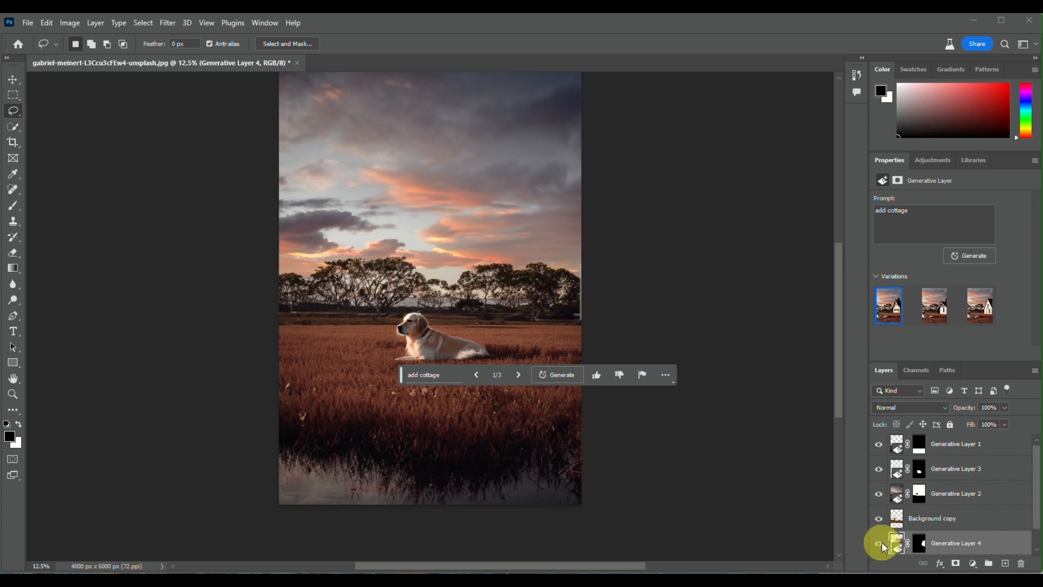
- Move the cottage's generative layer to the top of the layer stack and choose its second variation
scroll(882, 542, "down", 1)
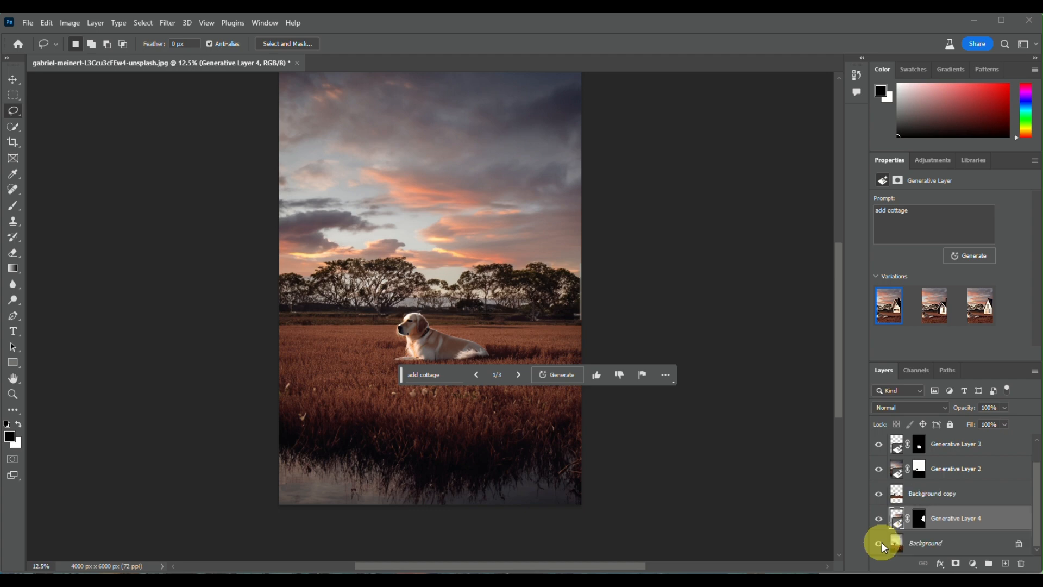
left_click_drag(956, 520, 951, 442)
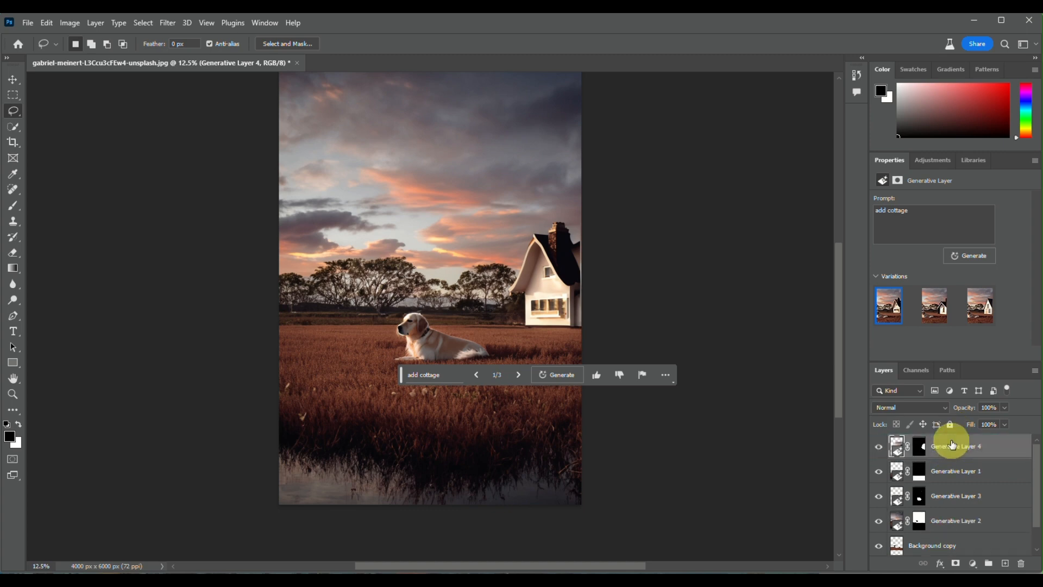
left_click(517, 374)
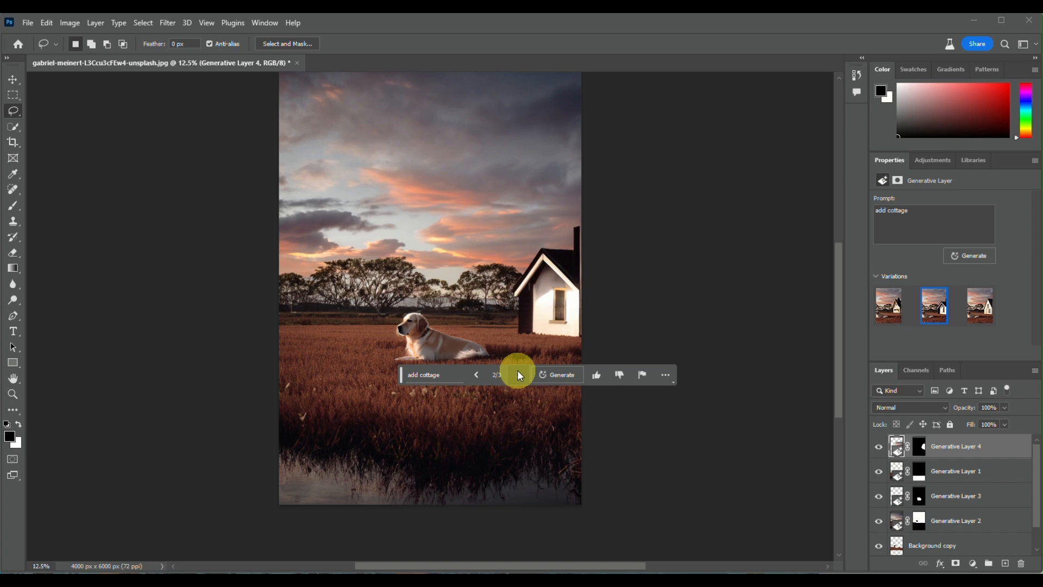
left_click(518, 373)
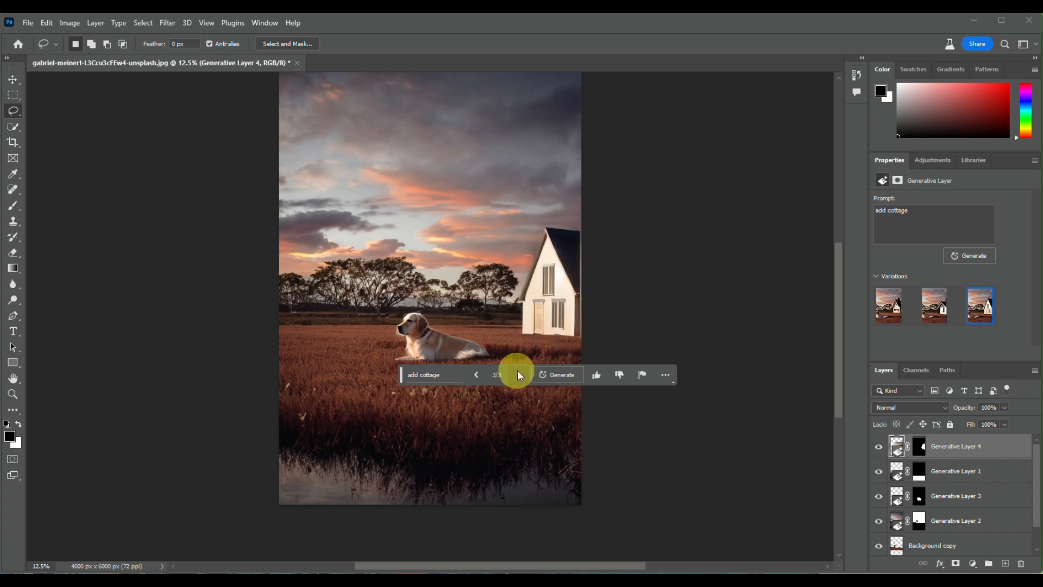
left_click(478, 374)
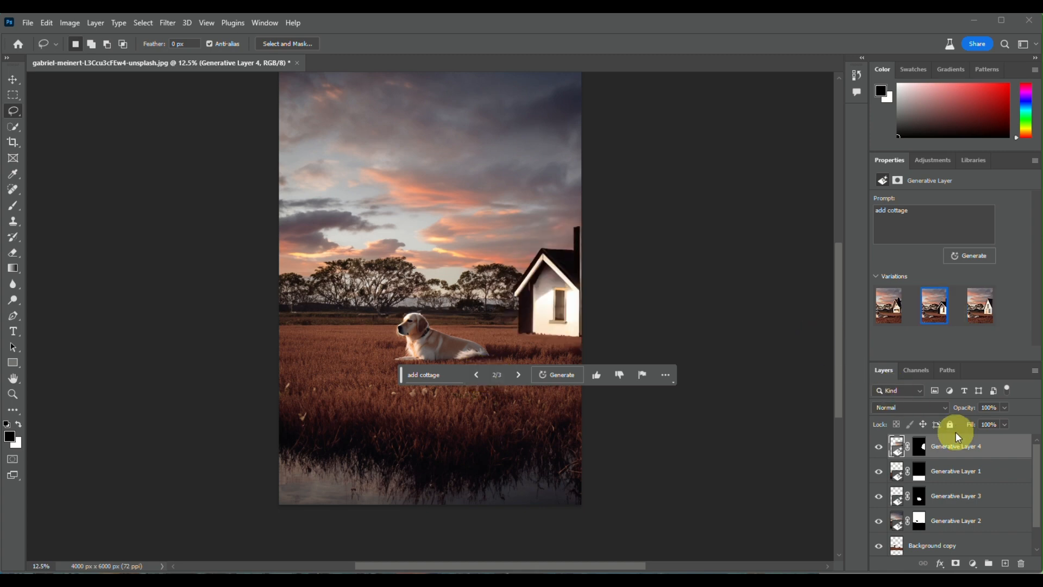
- Delete the cottage layer, Generative Layer 4
right_click(980, 449)
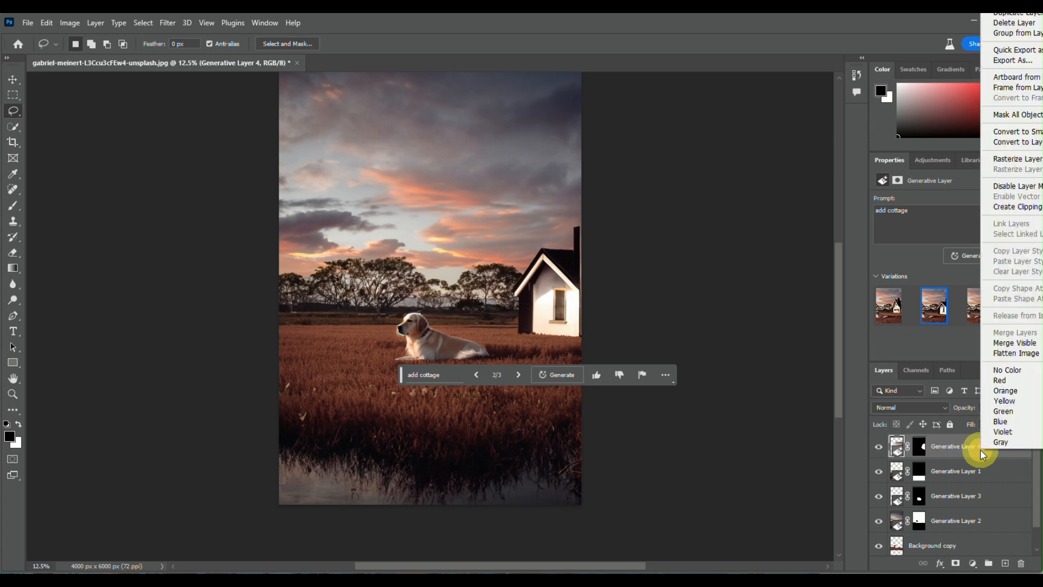
left_click(1020, 28)
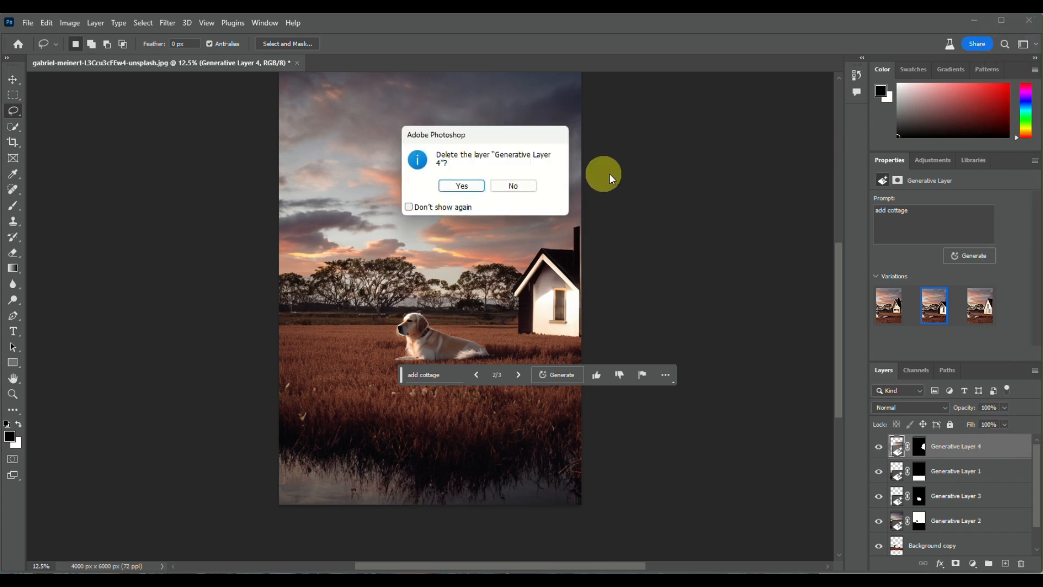
left_click(471, 186)
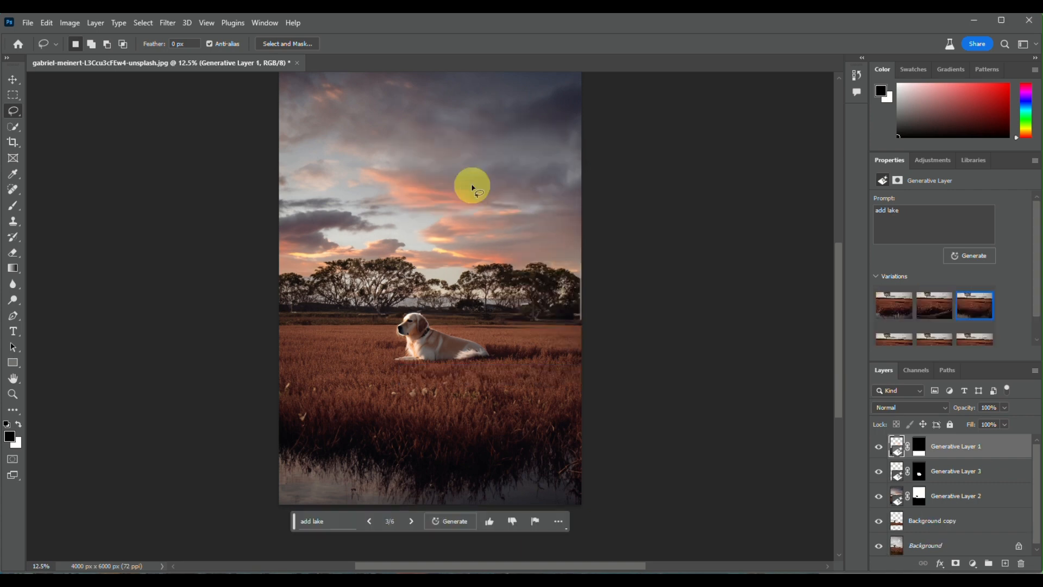
scroll(489, 249, "up", 3)
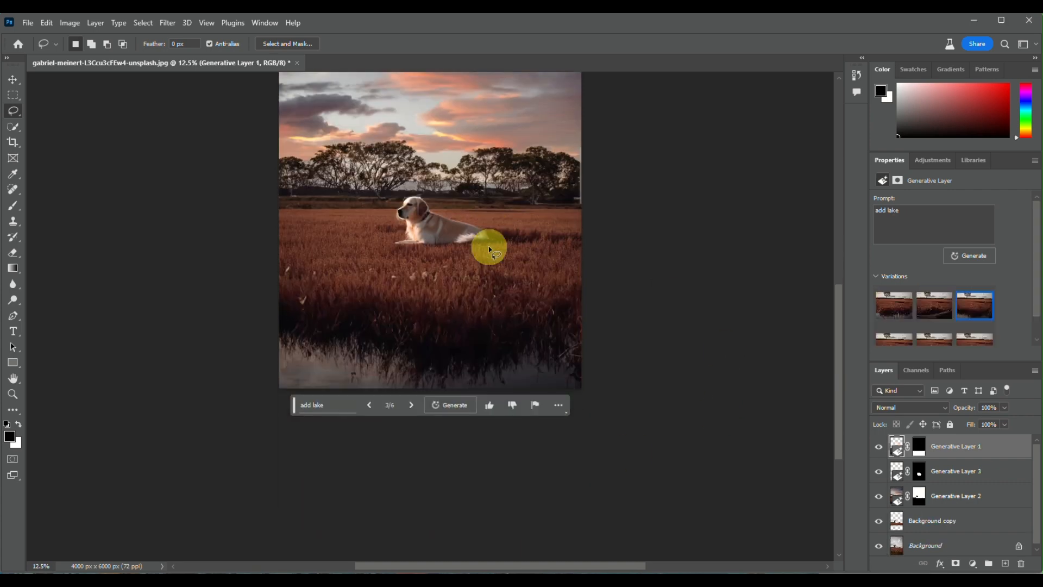
scroll(488, 249, "down", 3)
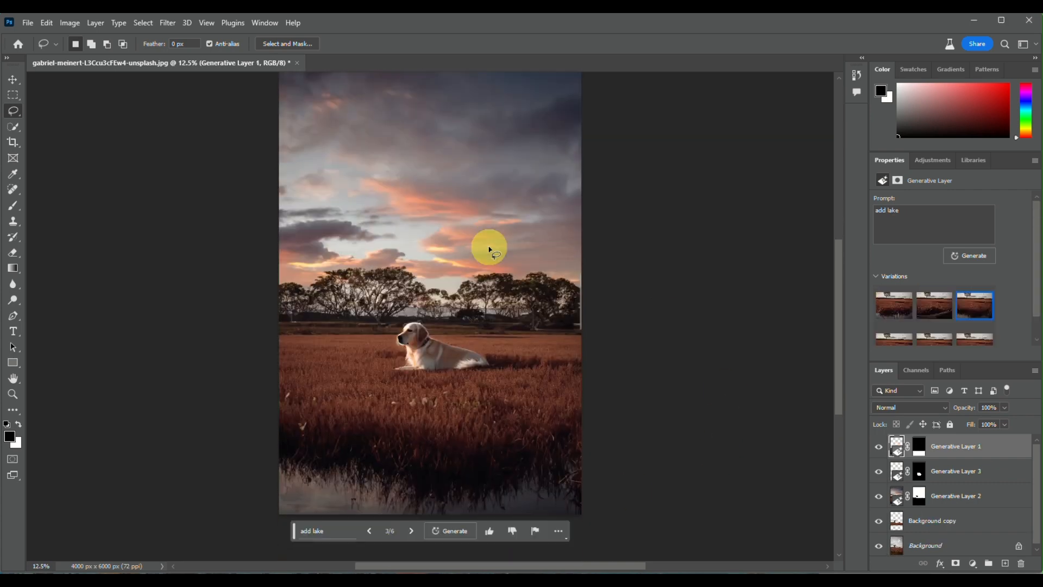
scroll(488, 248, "down", 2)
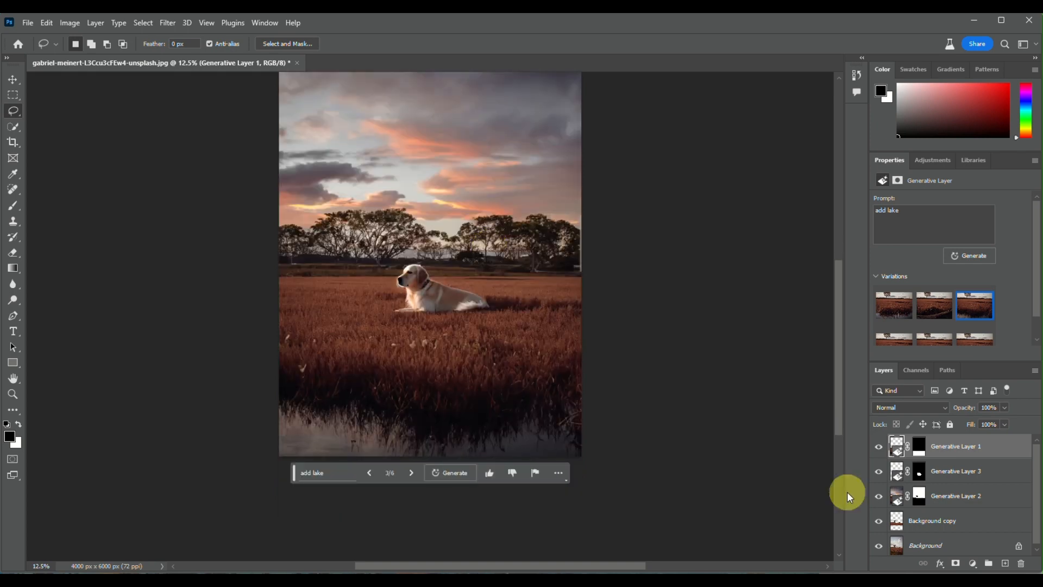
- Duplicate the Background layer as "Background copy 2" and move the duplicate to the top of the layer stack
right_click(939, 554)
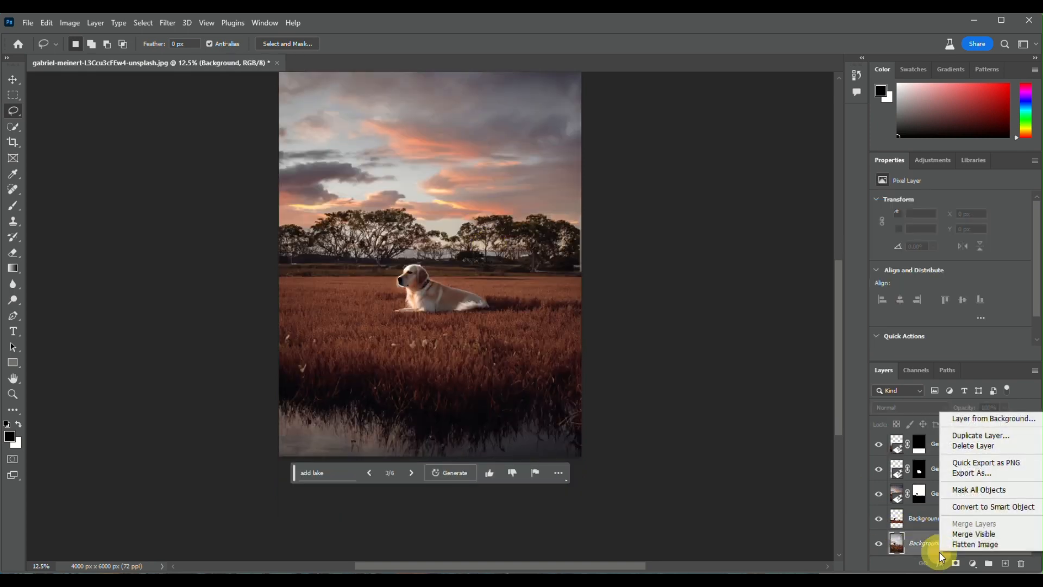
left_click(982, 433)
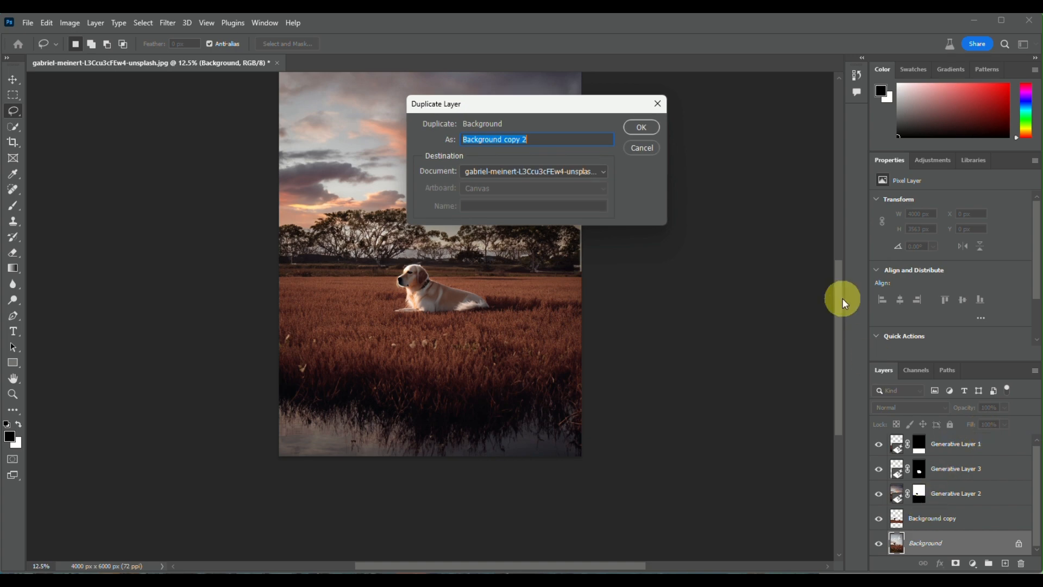
key("Return")
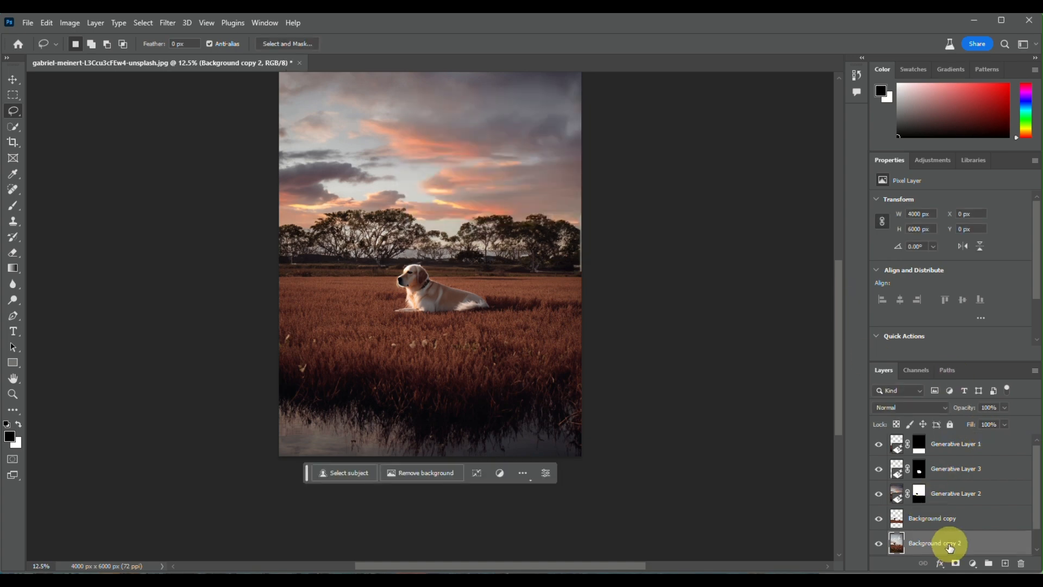
left_click_drag(949, 542, 942, 429)
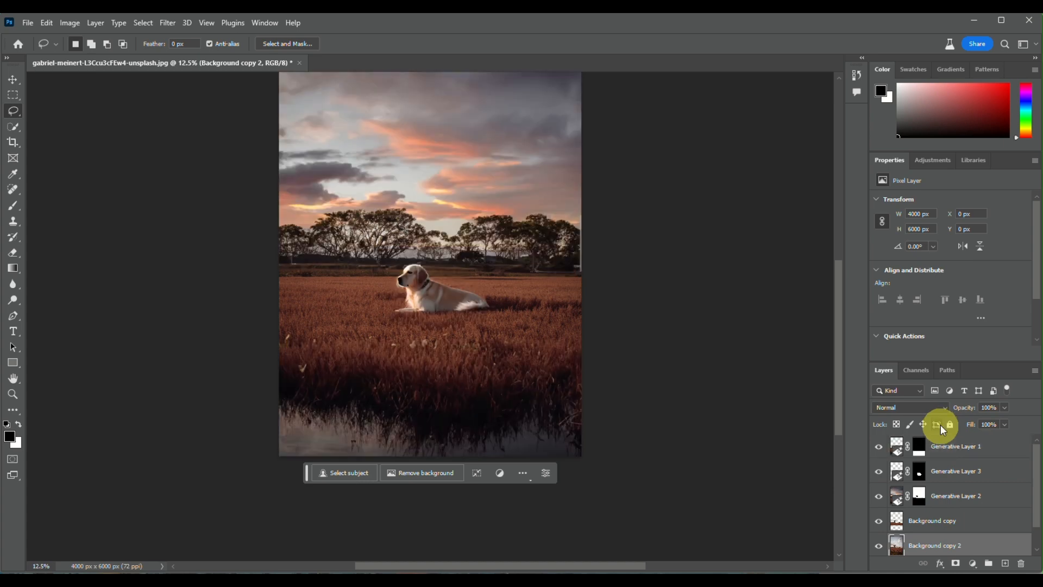
left_click_drag(940, 545, 944, 446)
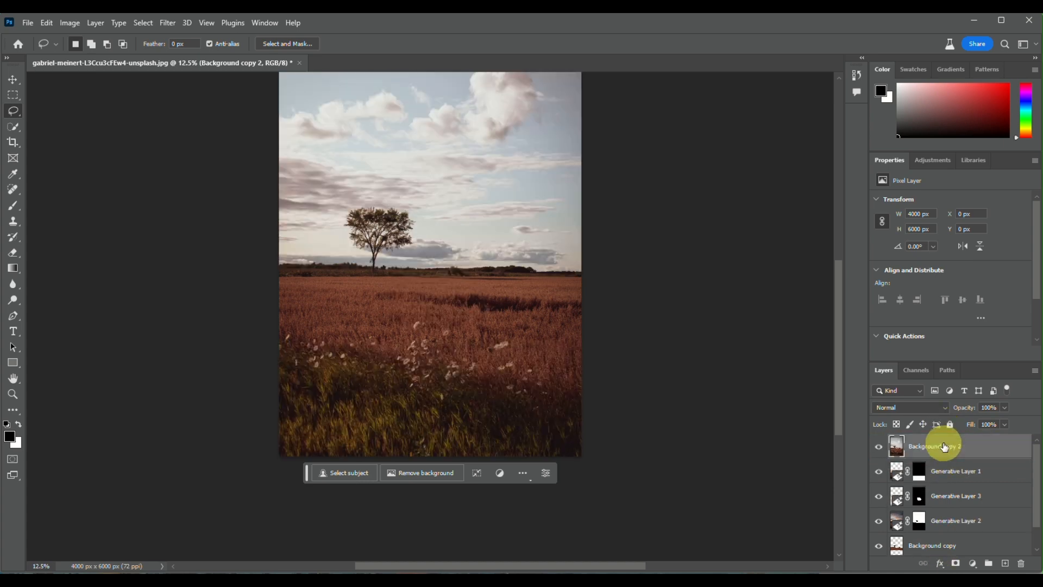
- Compare the original photo with the edited composition by toggling Background copy 2's visibility, leaving that layer hidden
left_click(878, 447)
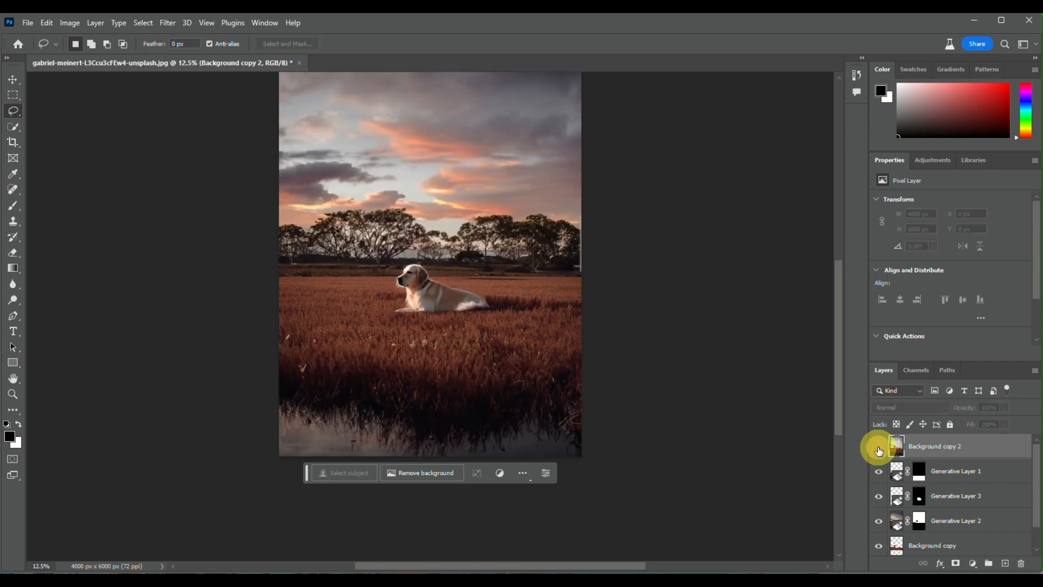
left_click(878, 448)
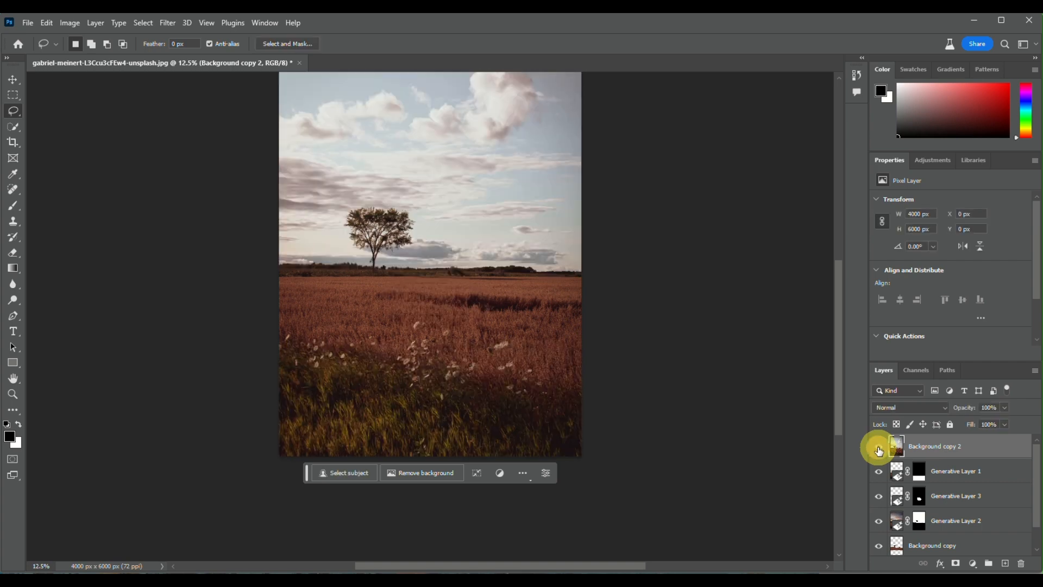
left_click(878, 449)
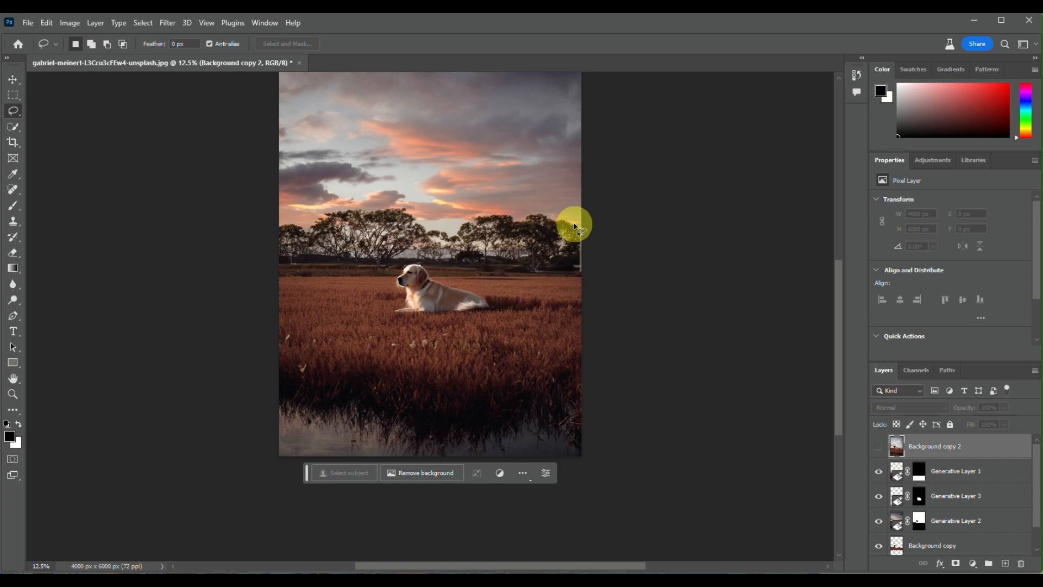
scroll(575, 227, "up", 2)
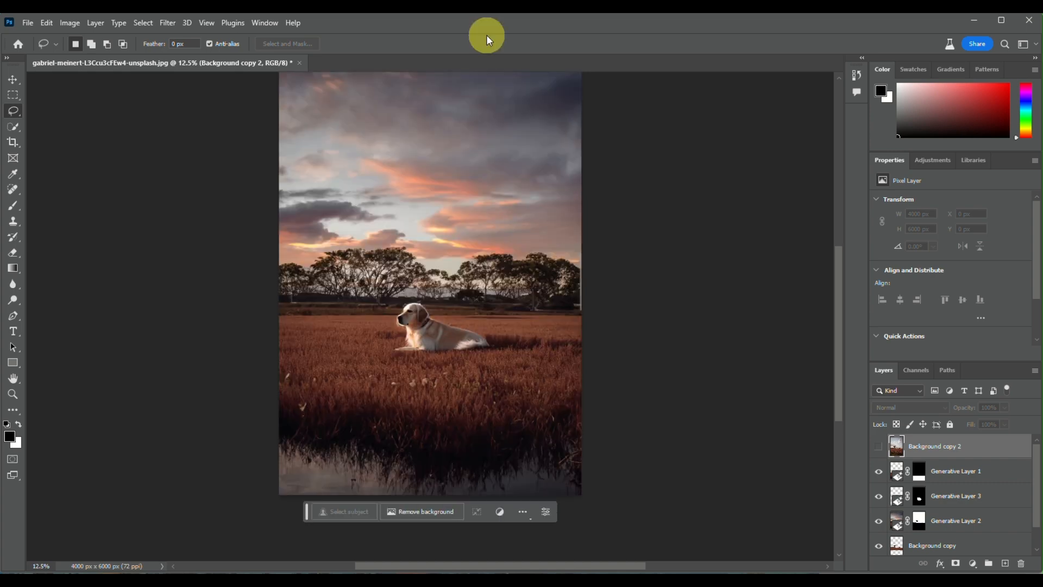